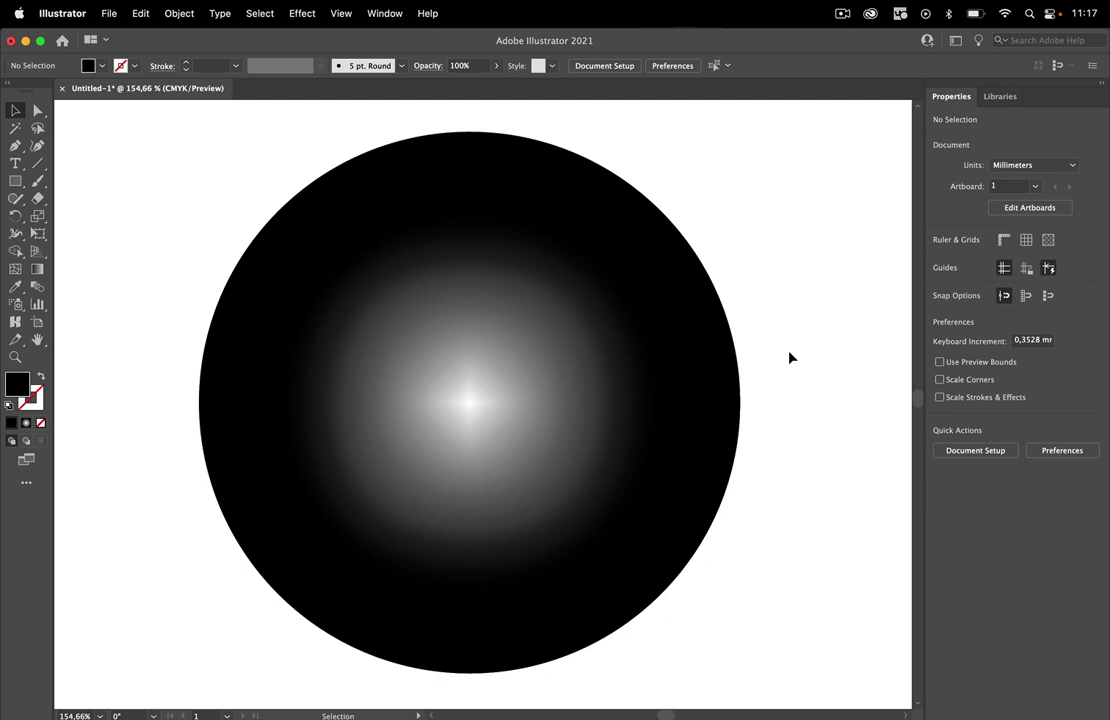
Step: Select the gradient circle to inspect its mesh, then deselect it and review the glossy sphere
left_click(662, 356)
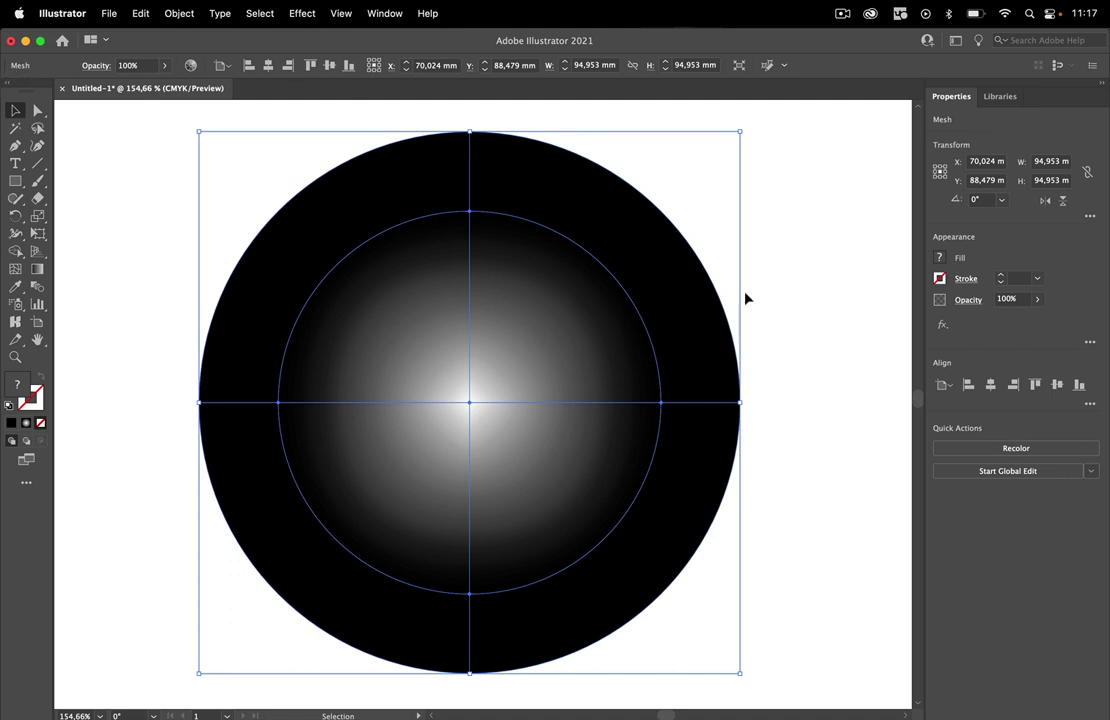
left_click(813, 350)
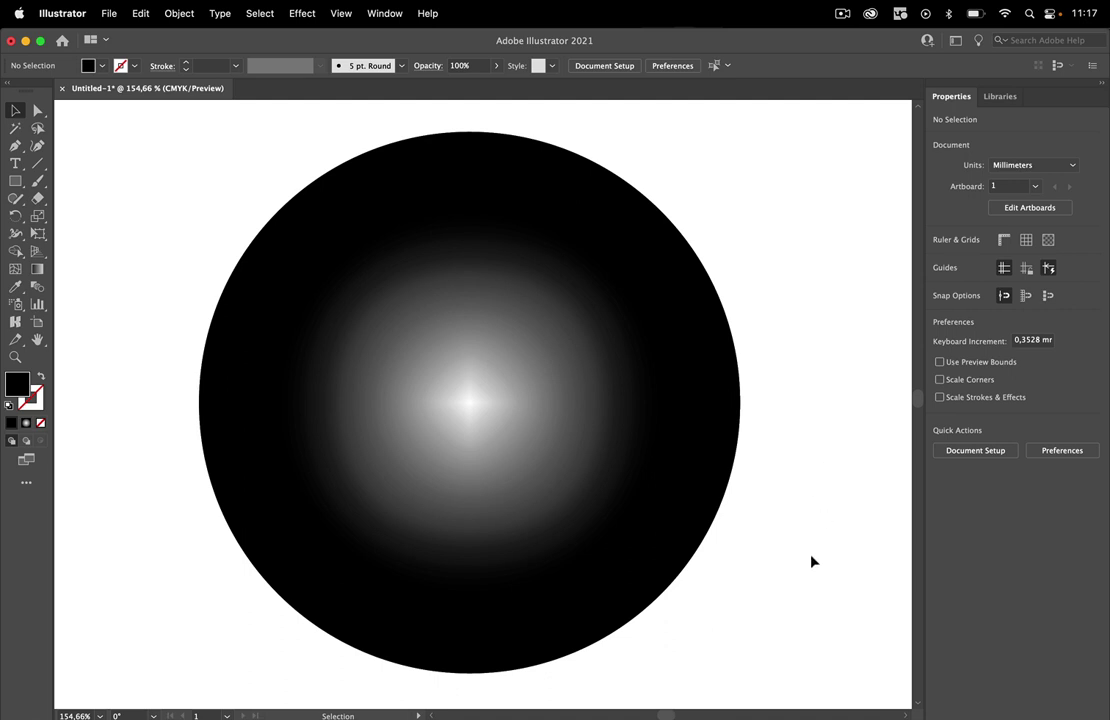
scroll(805, 550, "down", 10)
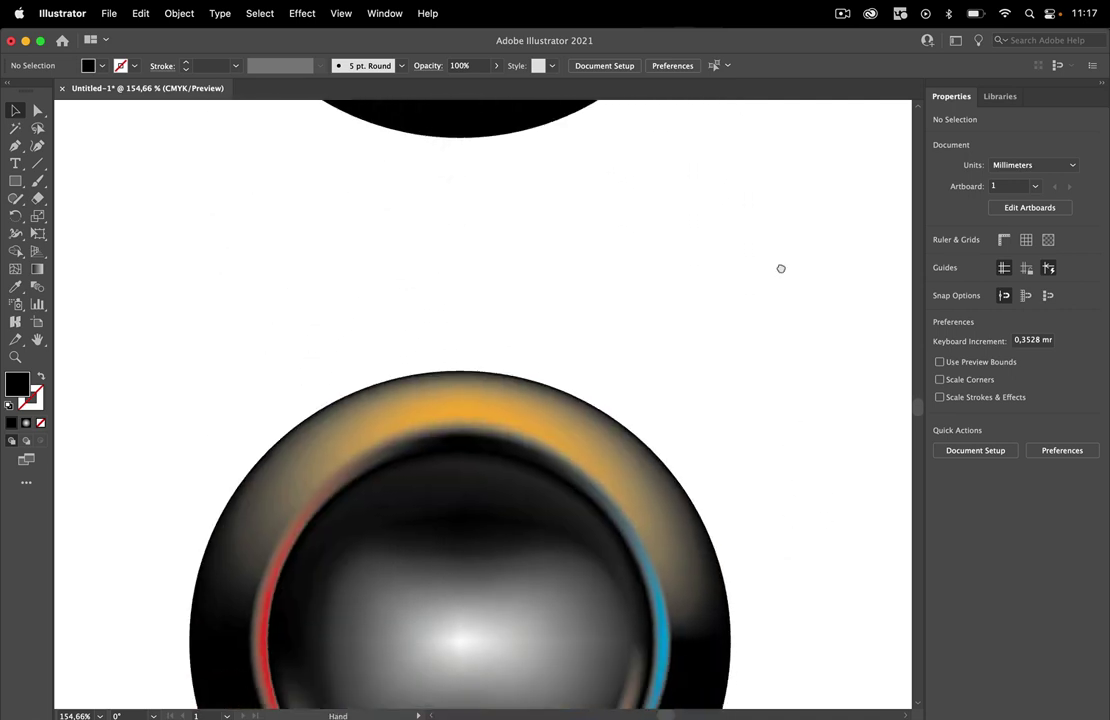
left_click_drag(741, 468, 728, 248)
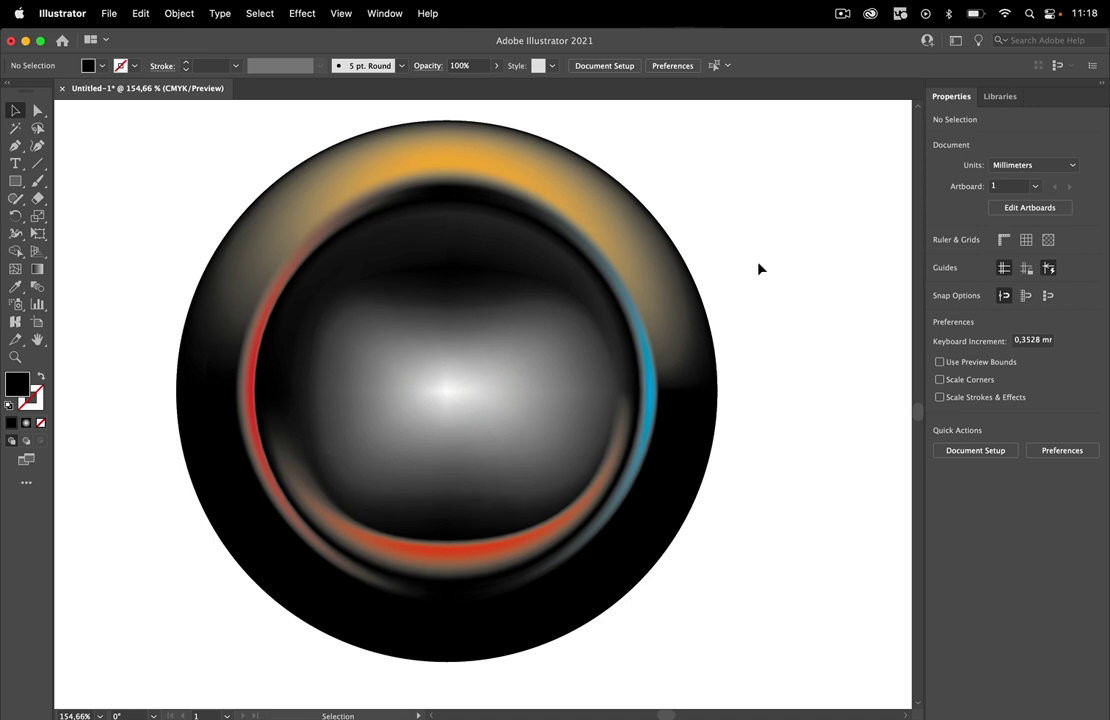
left_click_drag(776, 211, 776, 553)
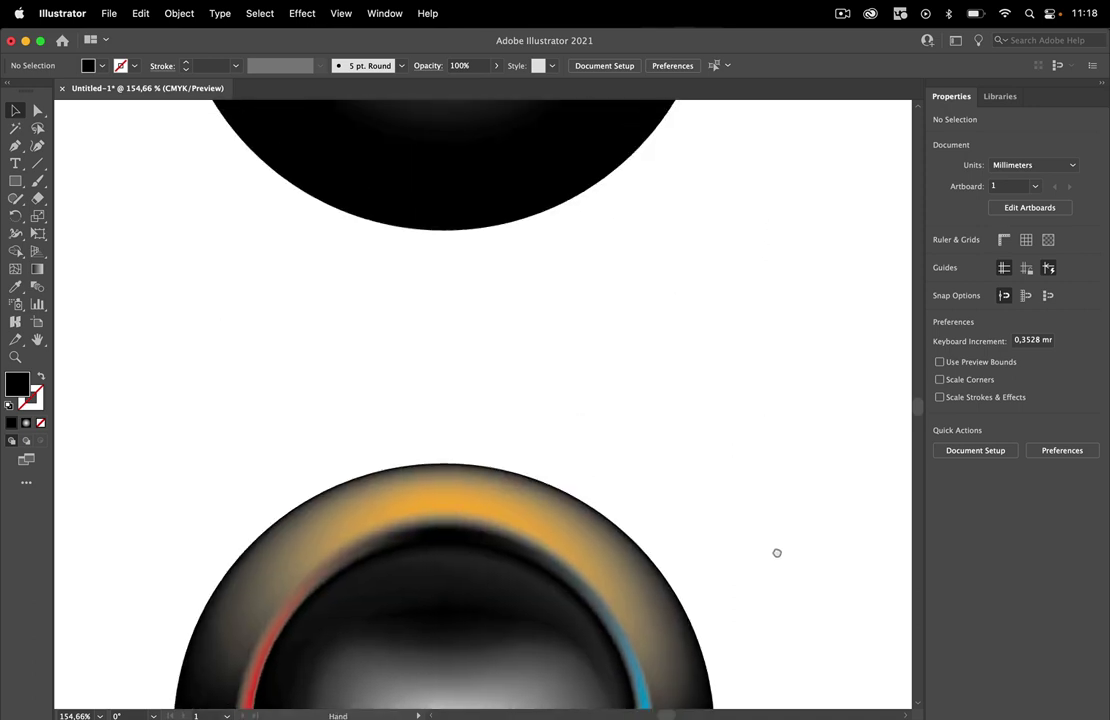
scroll(768, 498, "up", 10)
scroll(779, 444, "up", 3)
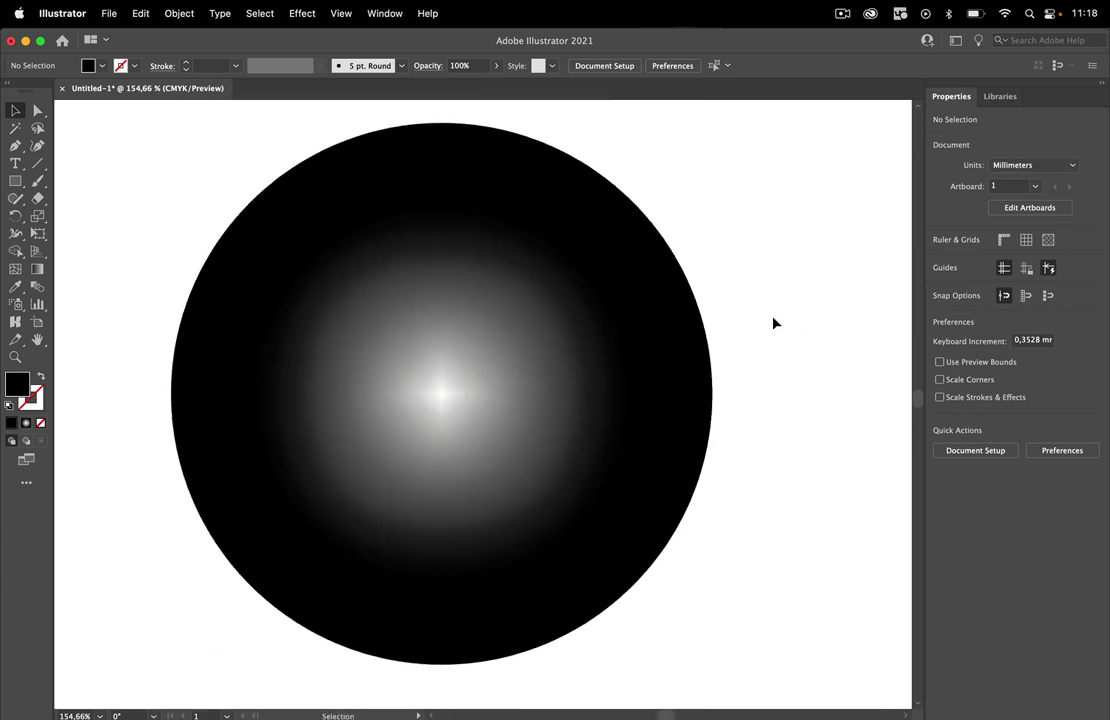
Step: Draw a solid black 72.488 mm circle to the right of the gradient circle
left_click_drag(783, 310, 684, 307)
scroll(662, 285, "down", 2)
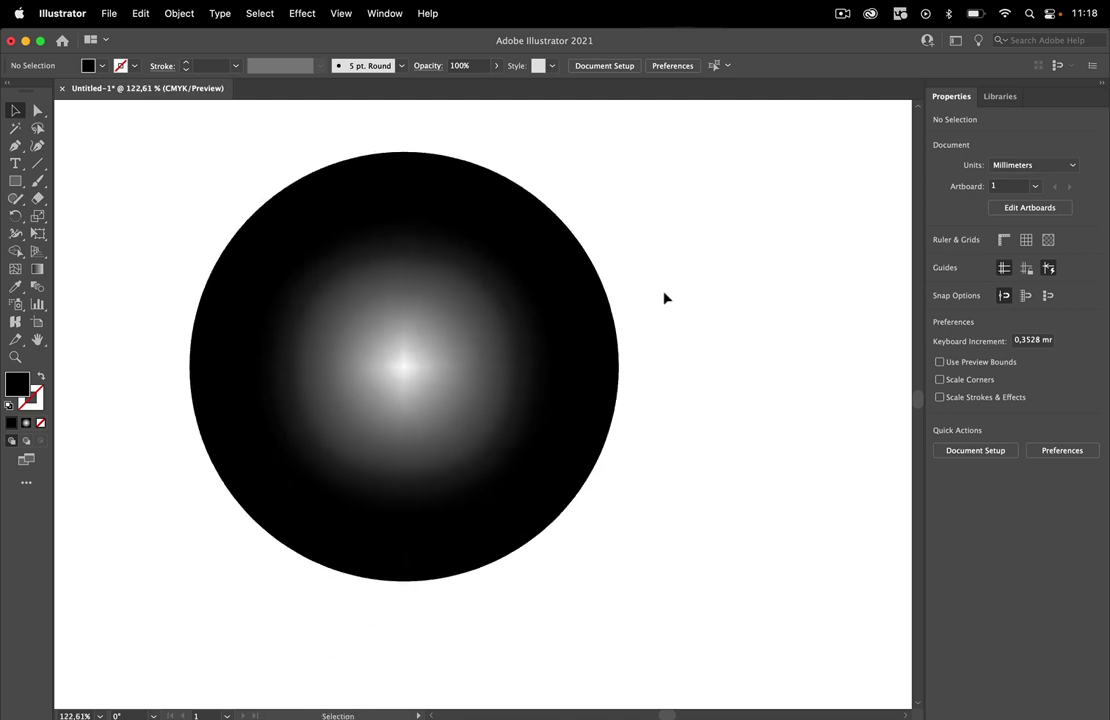
scroll(660, 290, "right", 3)
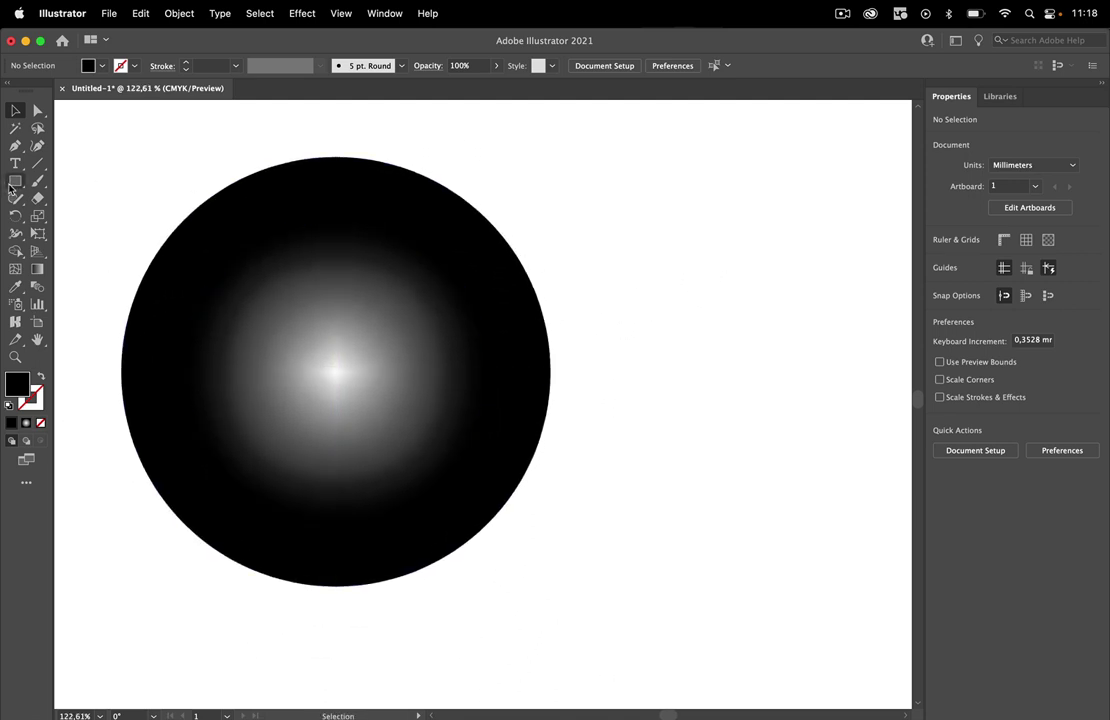
key("l")
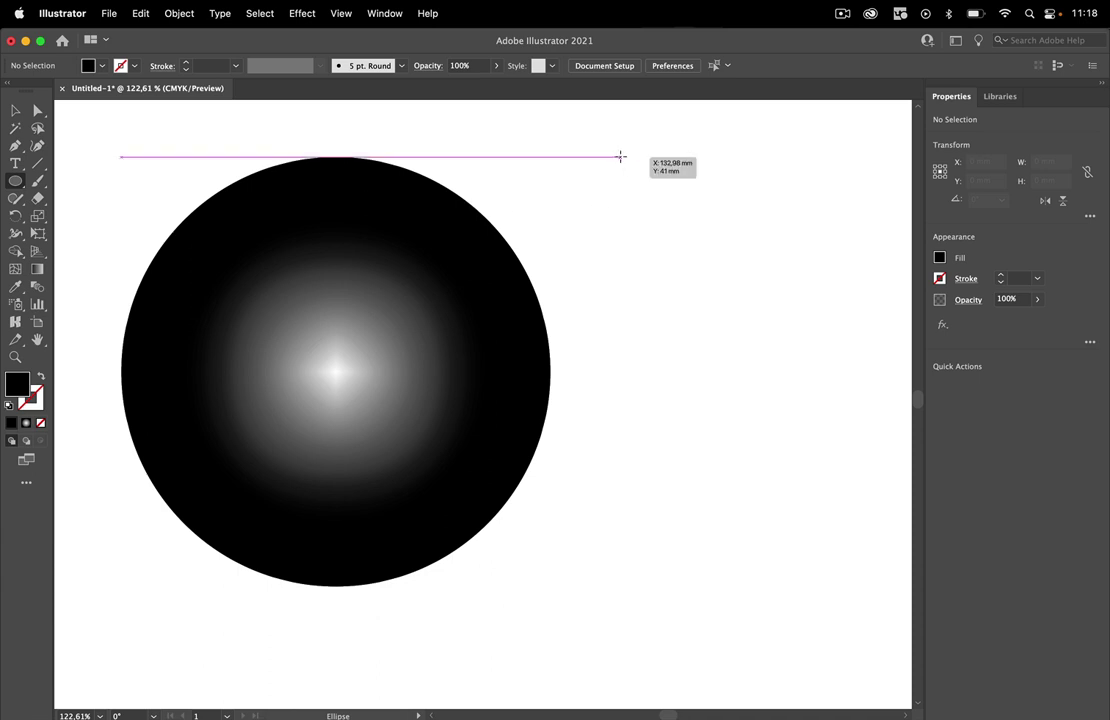
mouse_move(619, 156)
left_mouse_down()
mouse_move(813, 367)
mouse_move(875, 485)
left_mouse_up()
scroll(783, 312, "right", 3)
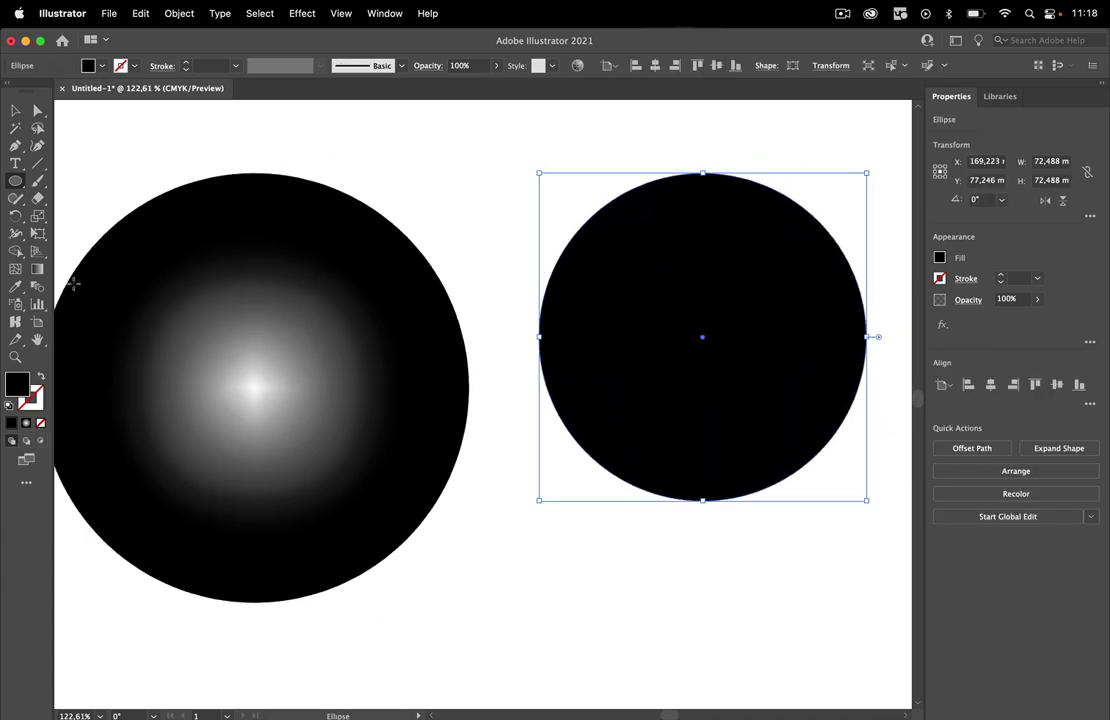
left_click(170, 13)
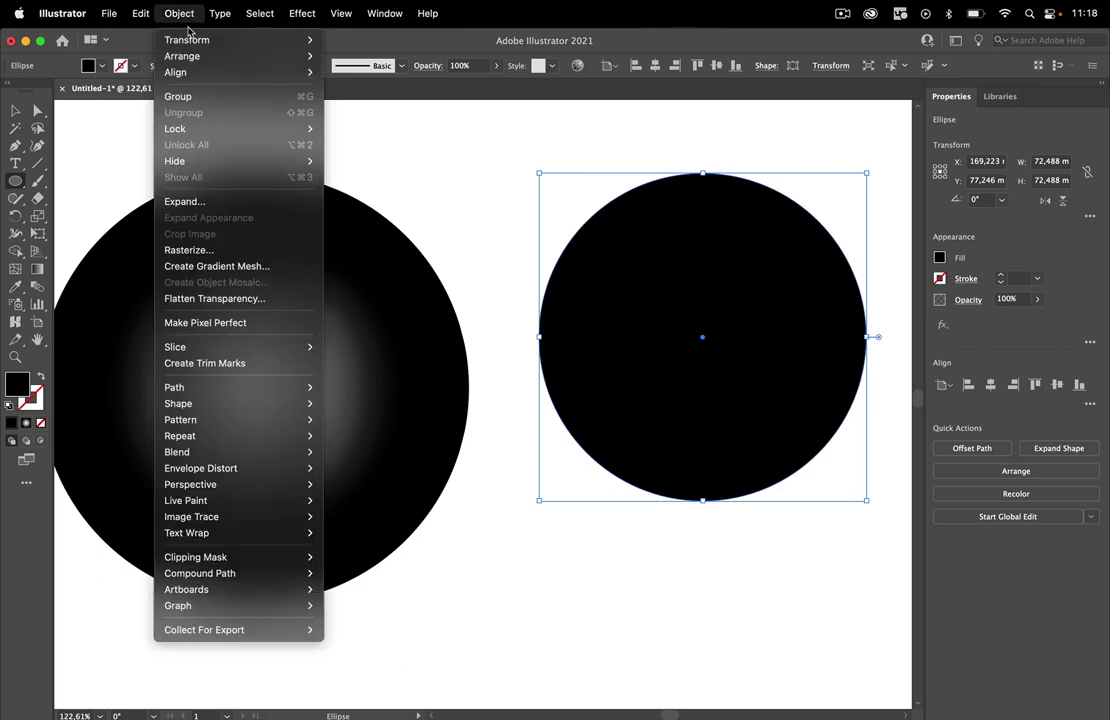
Step: Convert the new black circle into a gradient mesh and select its centre mesh point
left_click(248, 266)
left_click(622, 434)
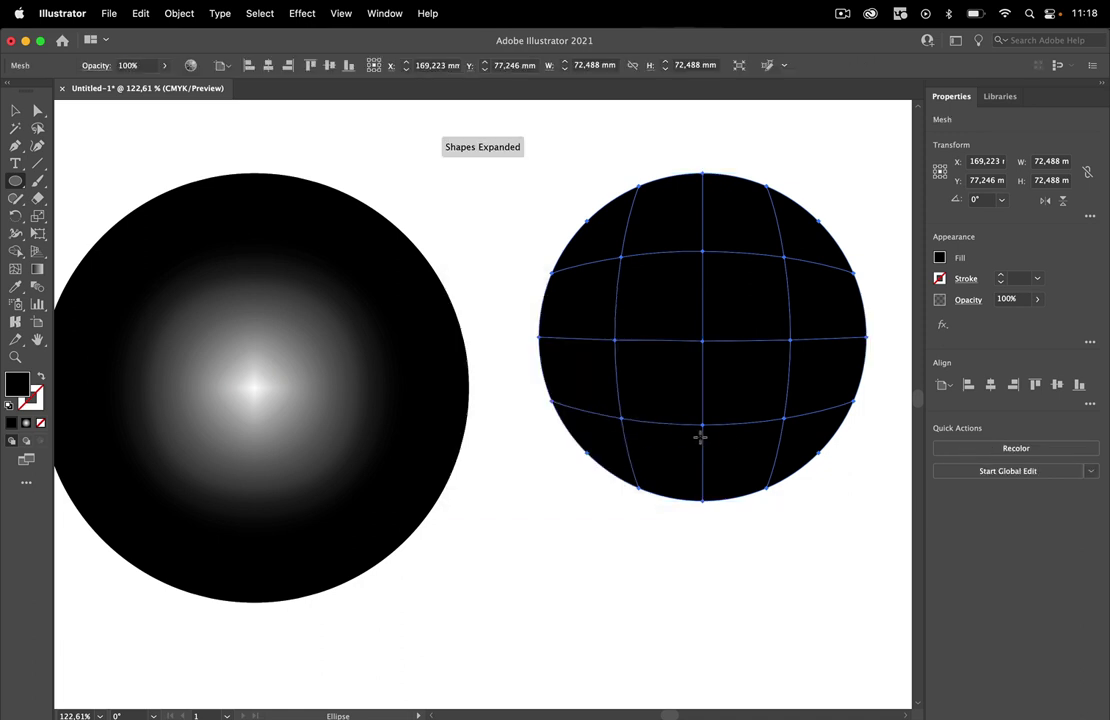
left_click(37, 110)
left_click(702, 340)
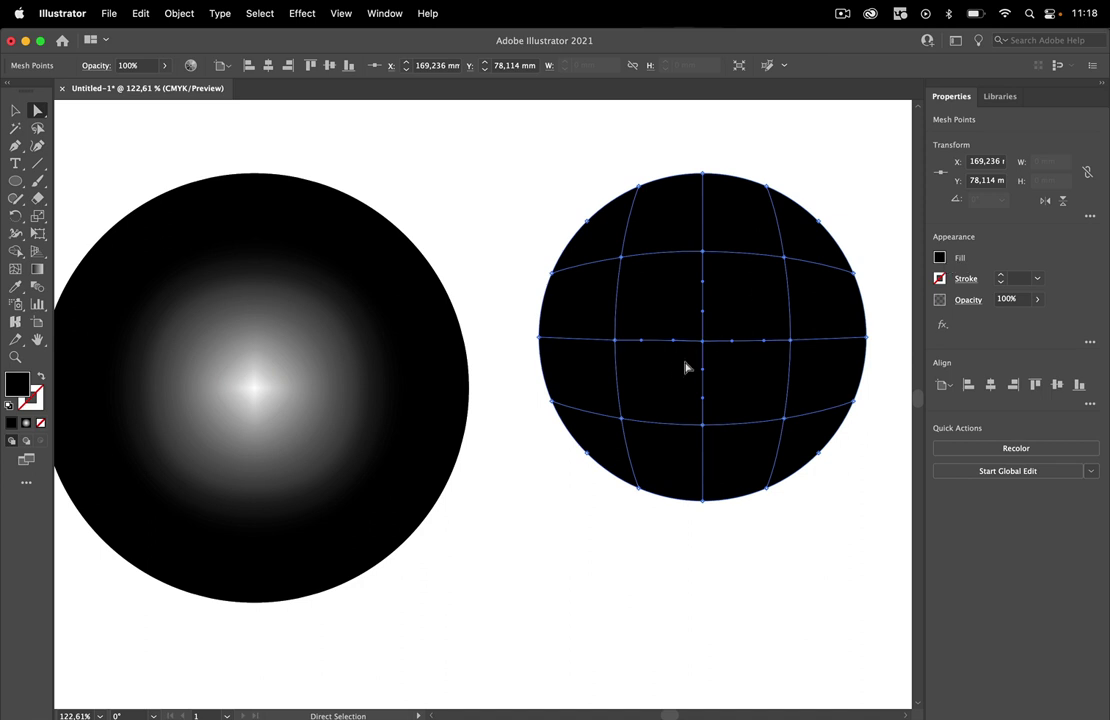
Step: Fill the centre mesh point with the white swatch
left_click(940, 259)
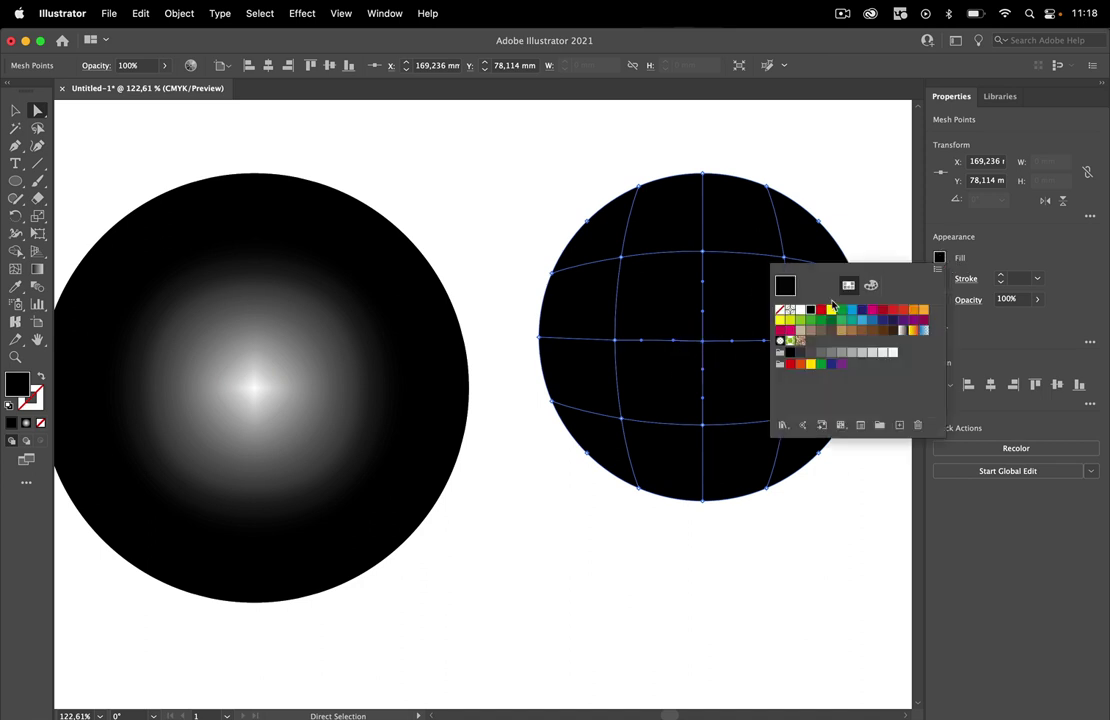
left_click(800, 310)
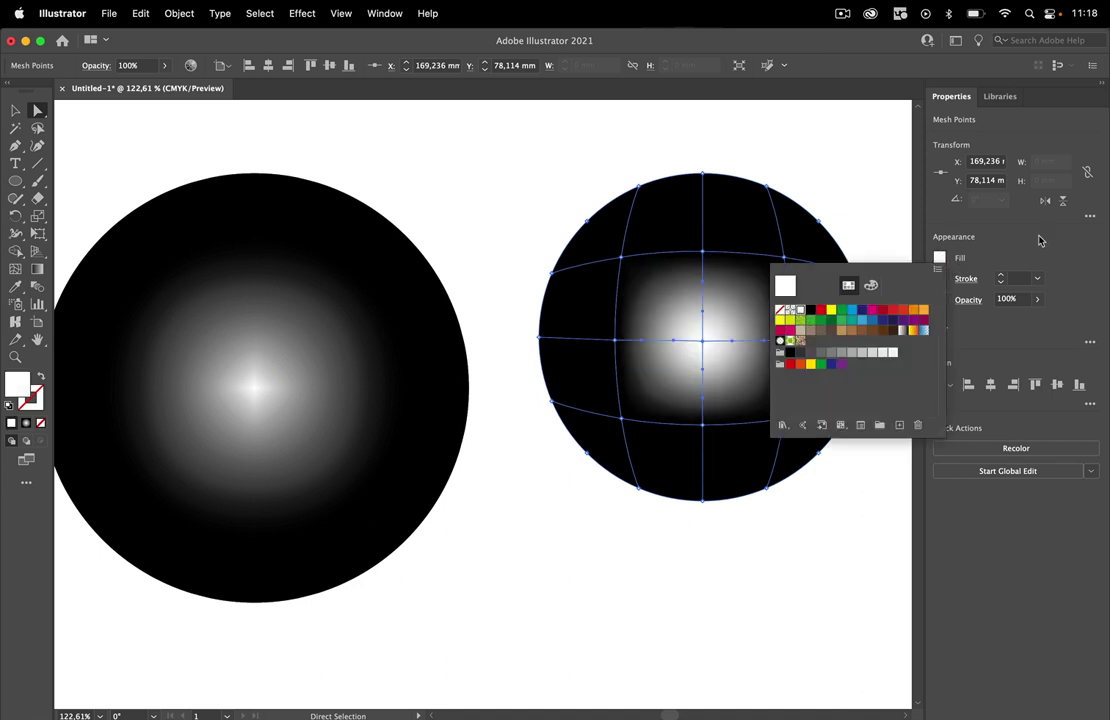
left_click(904, 209)
left_click(850, 218)
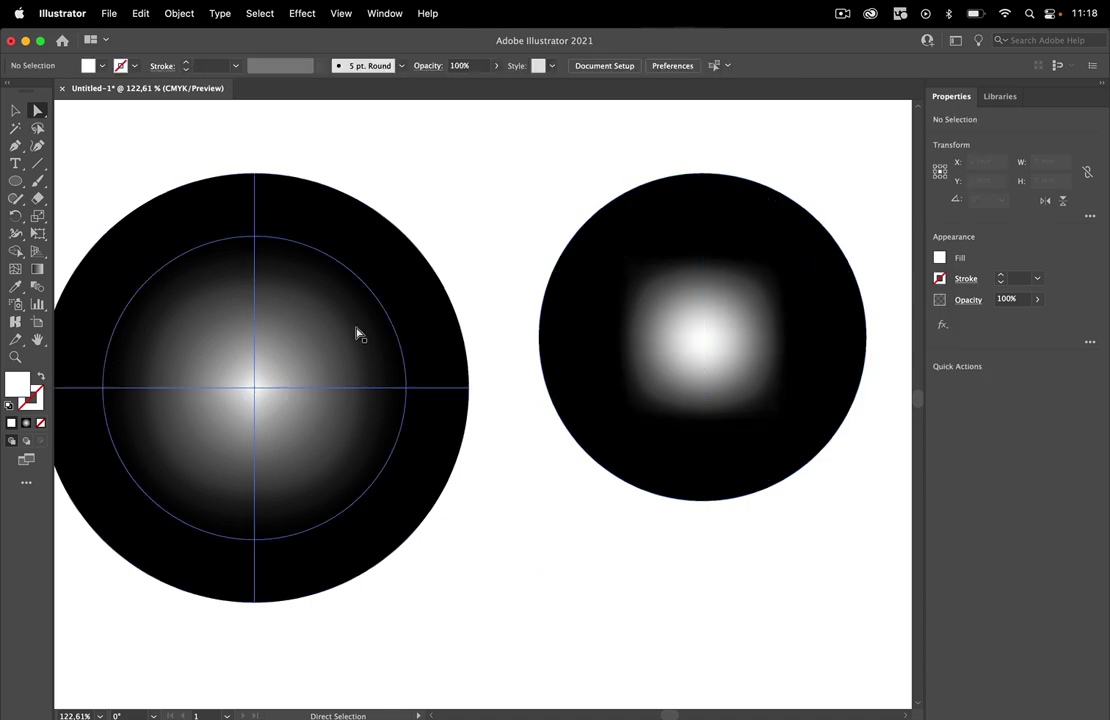
Step: Drag the right mesh circle's upper-left anchor up and left into a pointed tail
left_click(15, 110)
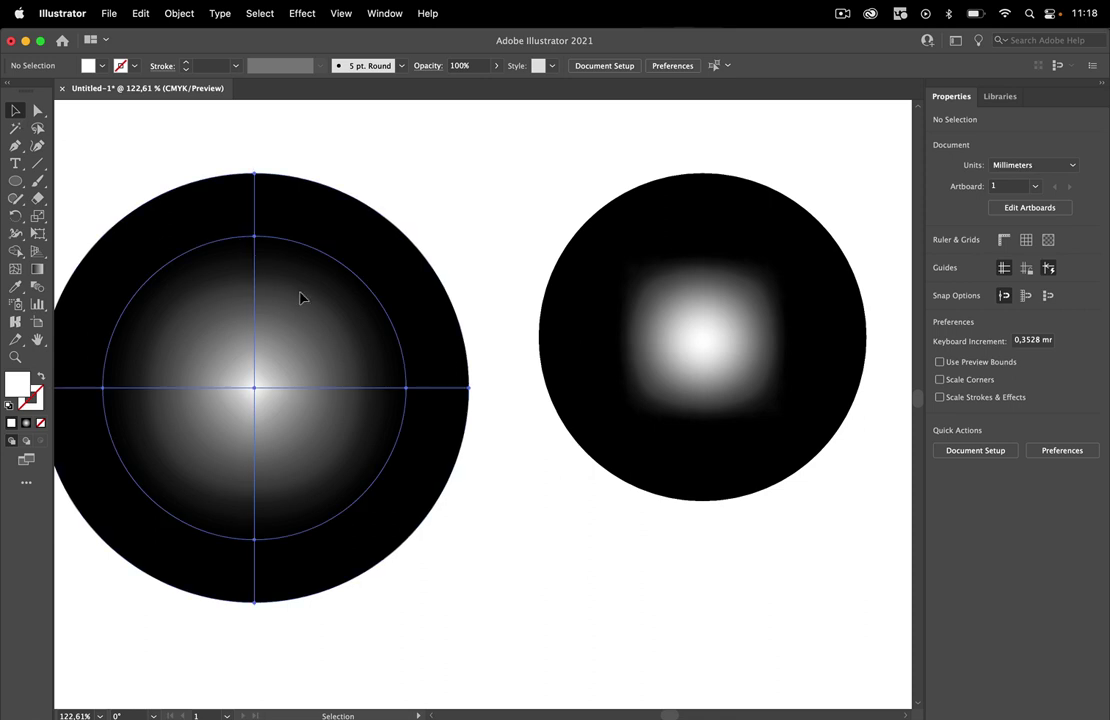
left_click(452, 298)
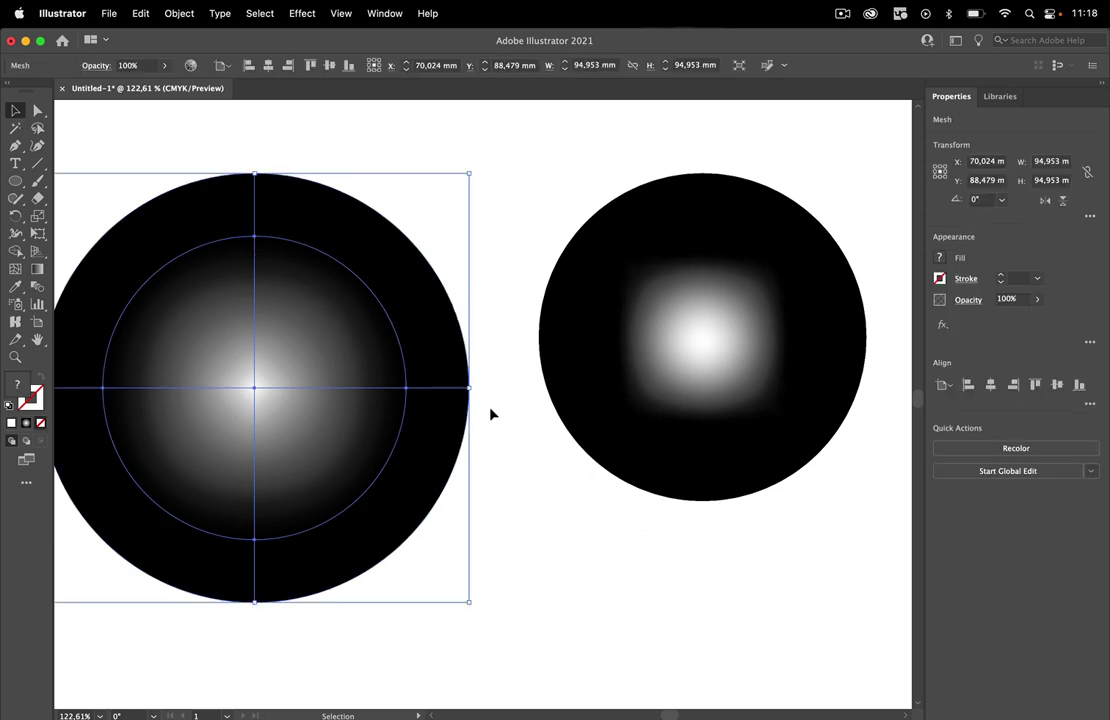
left_click(736, 251)
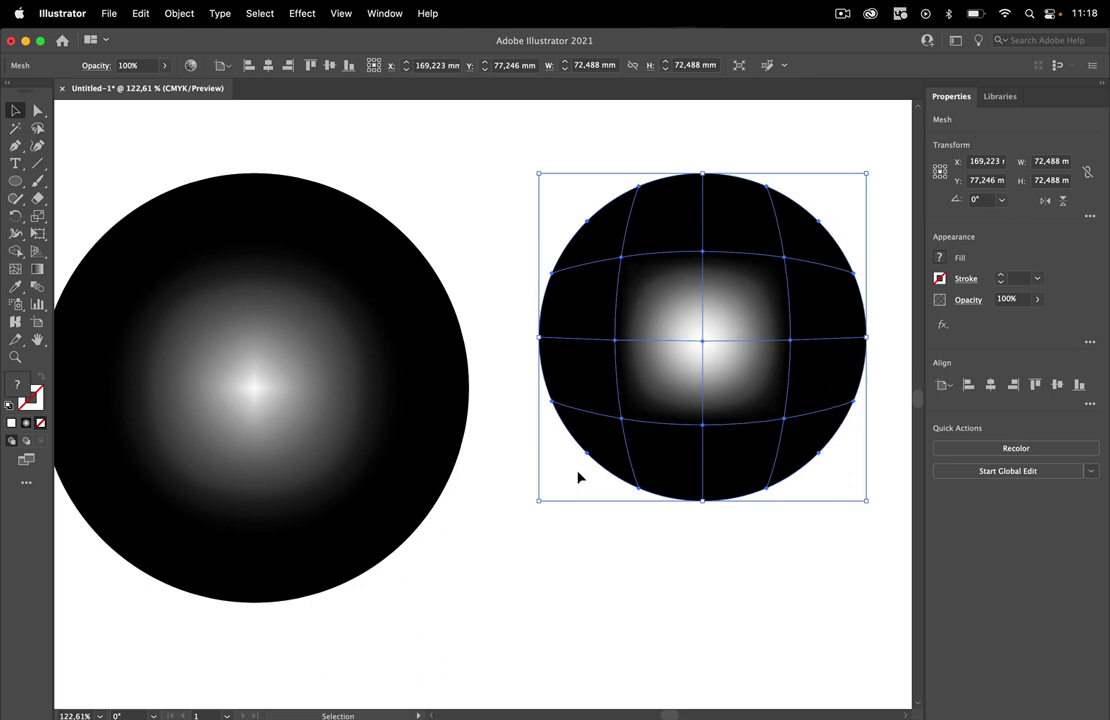
left_click(37, 110)
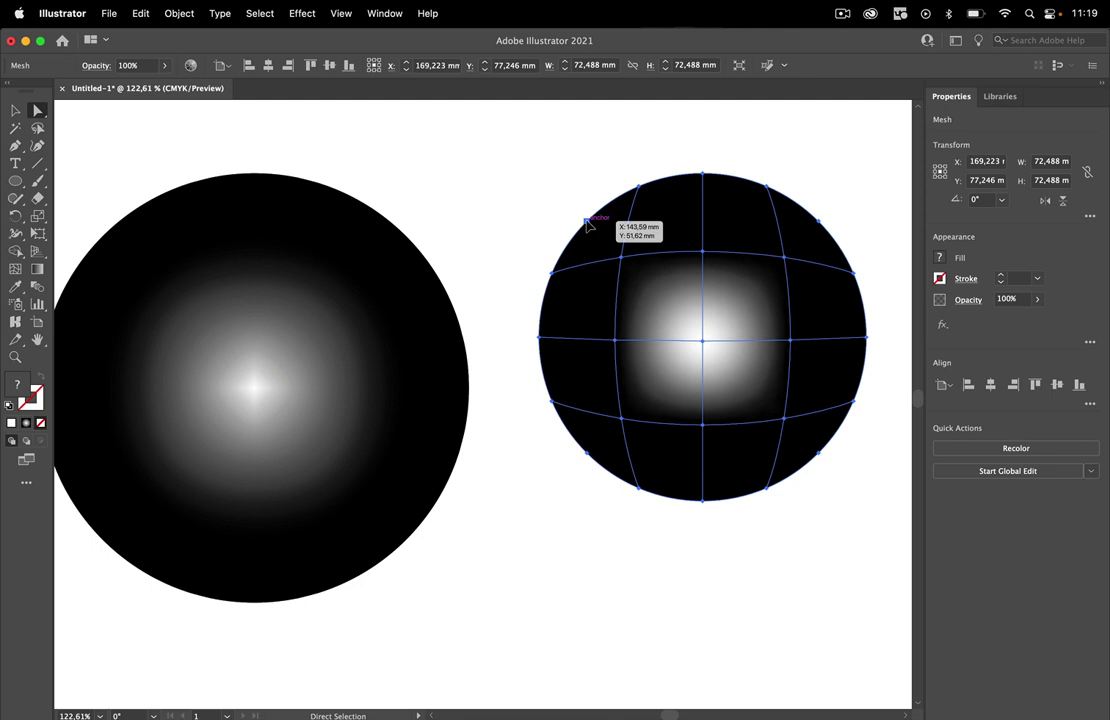
left_click_drag(587, 222, 556, 185)
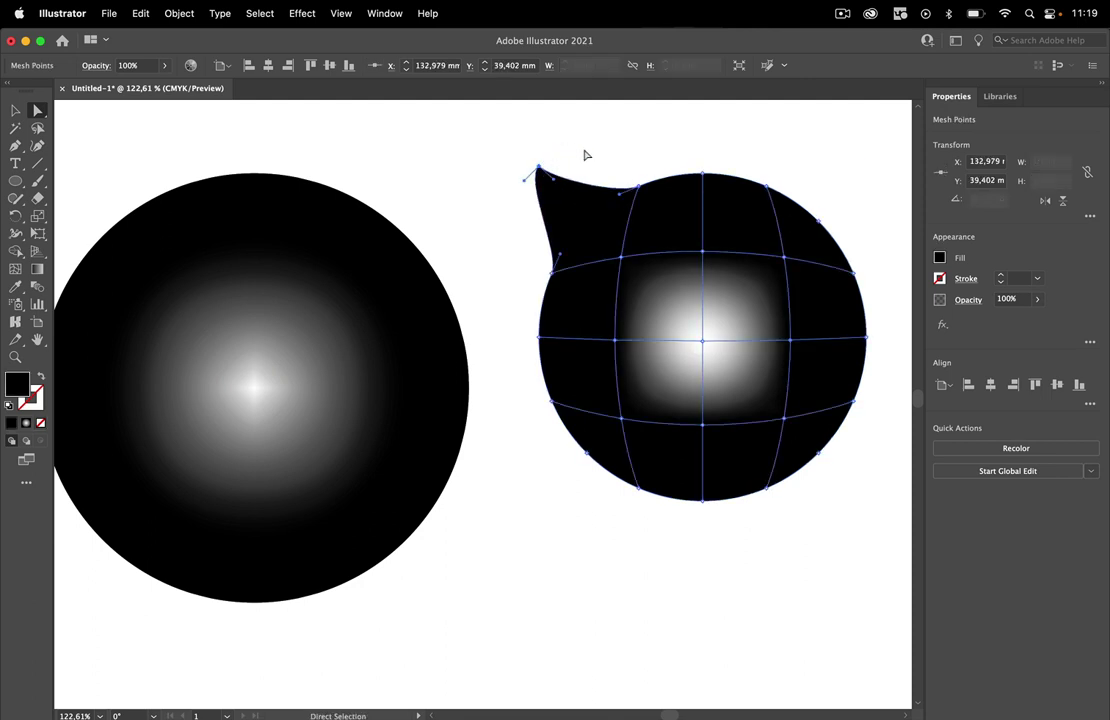
left_click(661, 170)
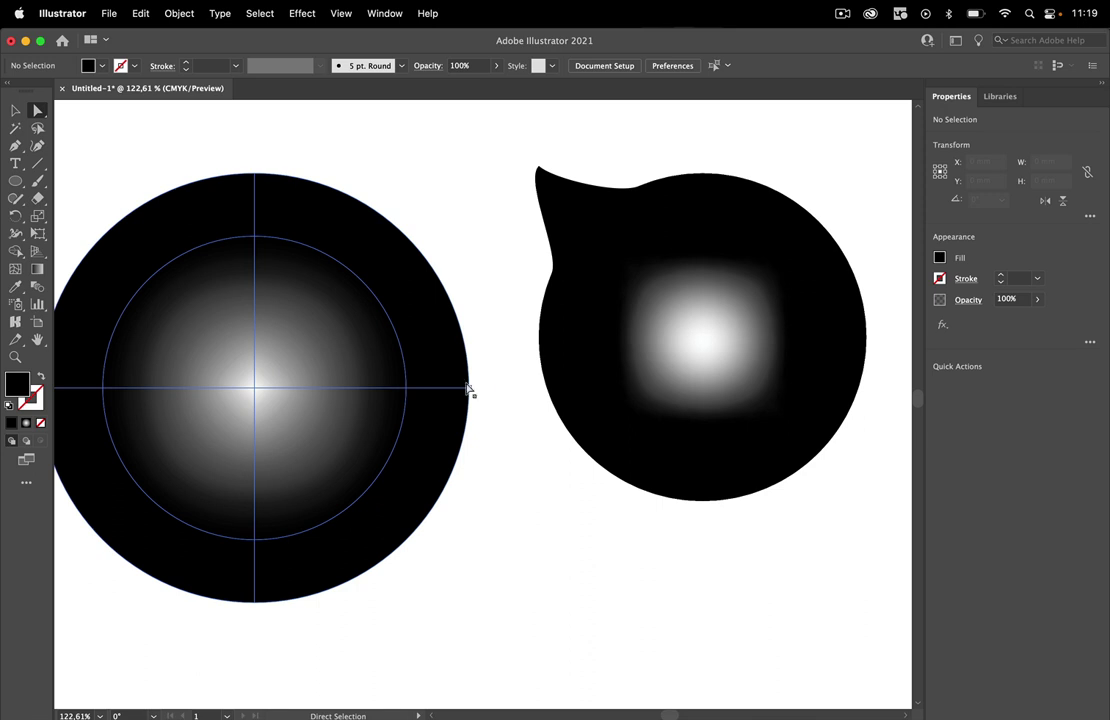
Step: Drag the left circle's right-edge mesh anchors apart to open a wedge toward its centre
left_click_drag(469, 388, 502, 295)
left_click_drag(469, 398, 484, 442)
left_click_drag(409, 395, 404, 343)
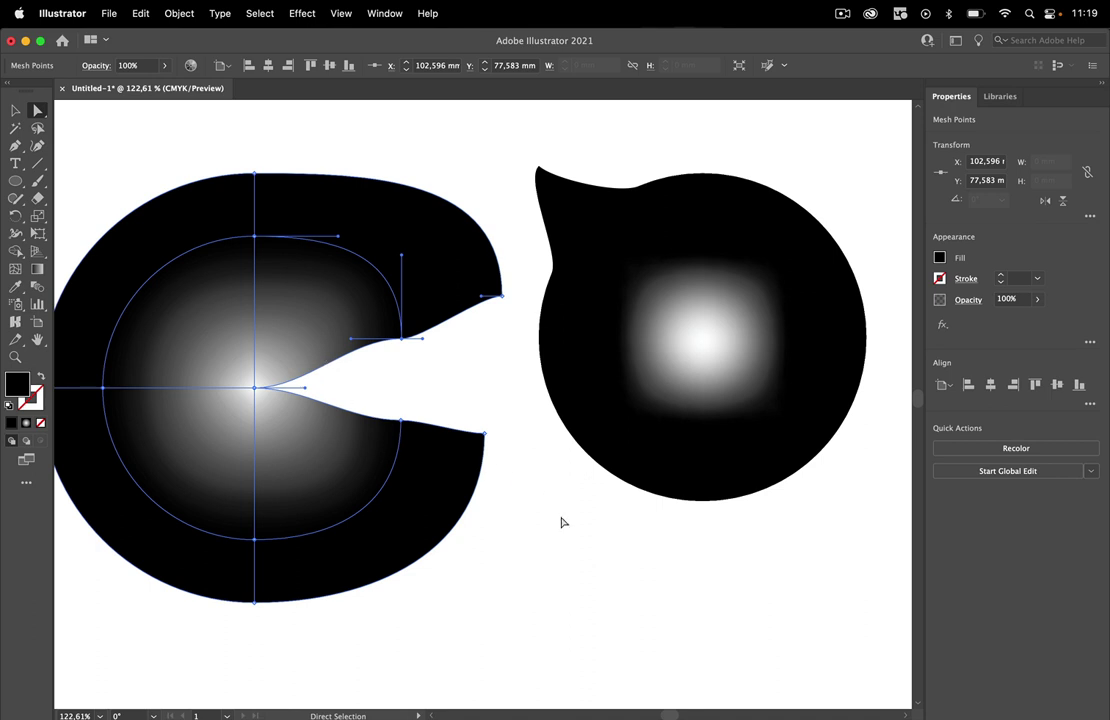
left_click(590, 567)
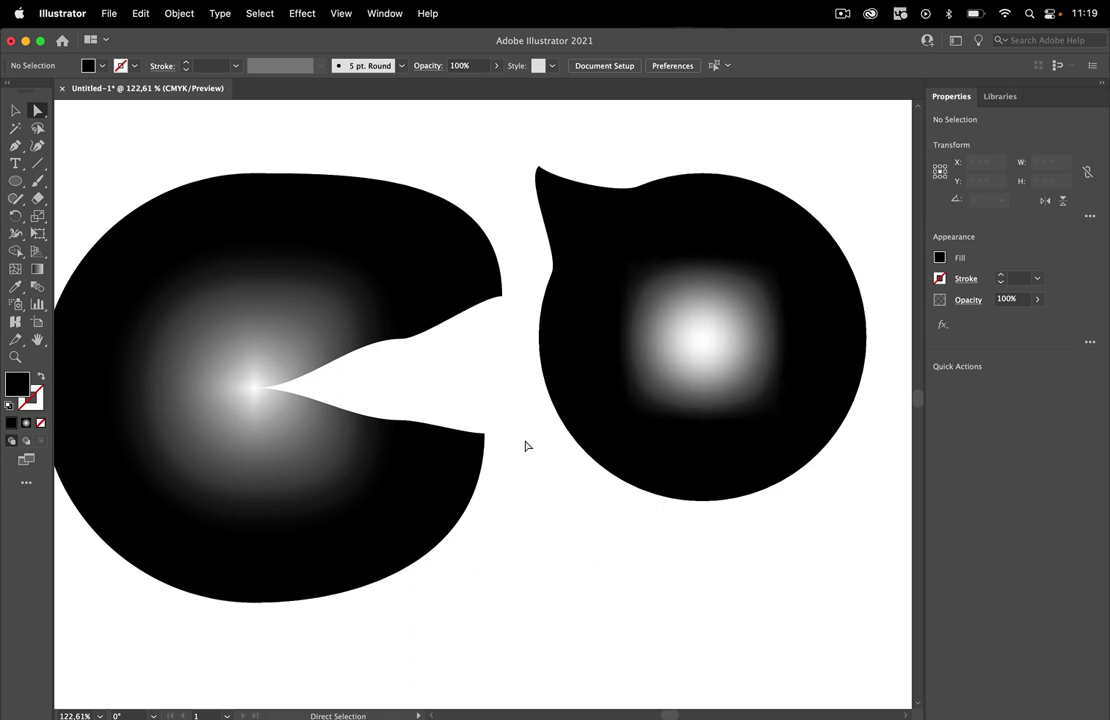
Step: Undo the previous shapes, draw a single 87.898 mm black circle, and select it
left_click_drag(552, 192, 614, 526)
key("super+z")
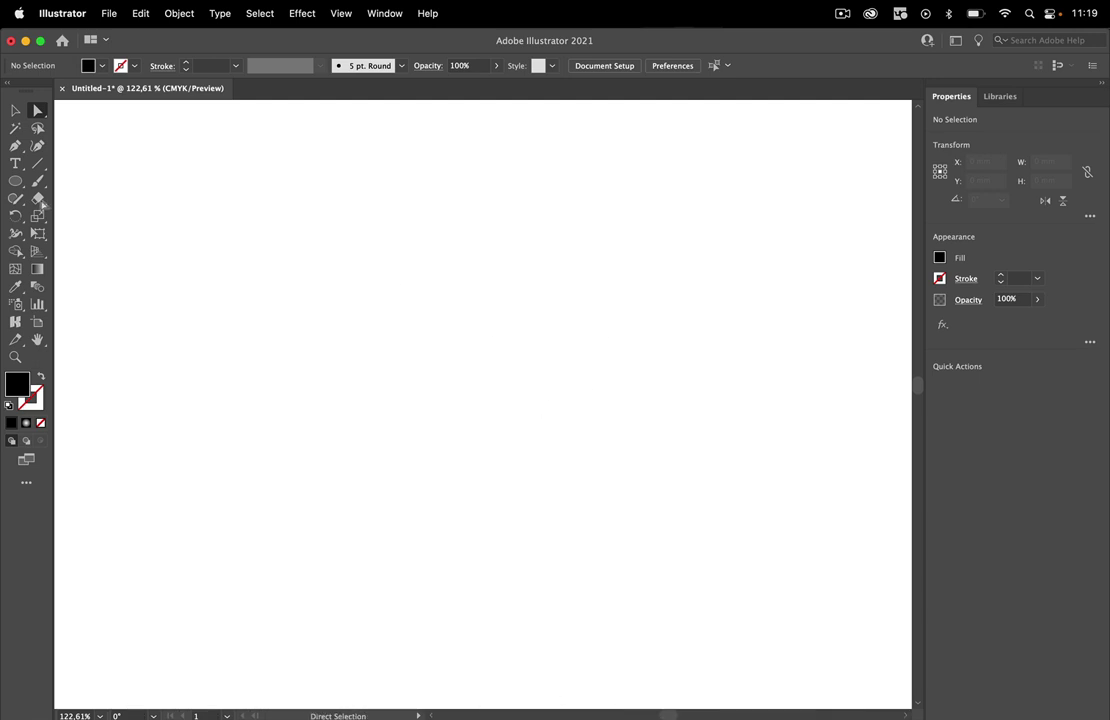
left_click(14, 180)
left_click_drag(323, 164, 720, 548)
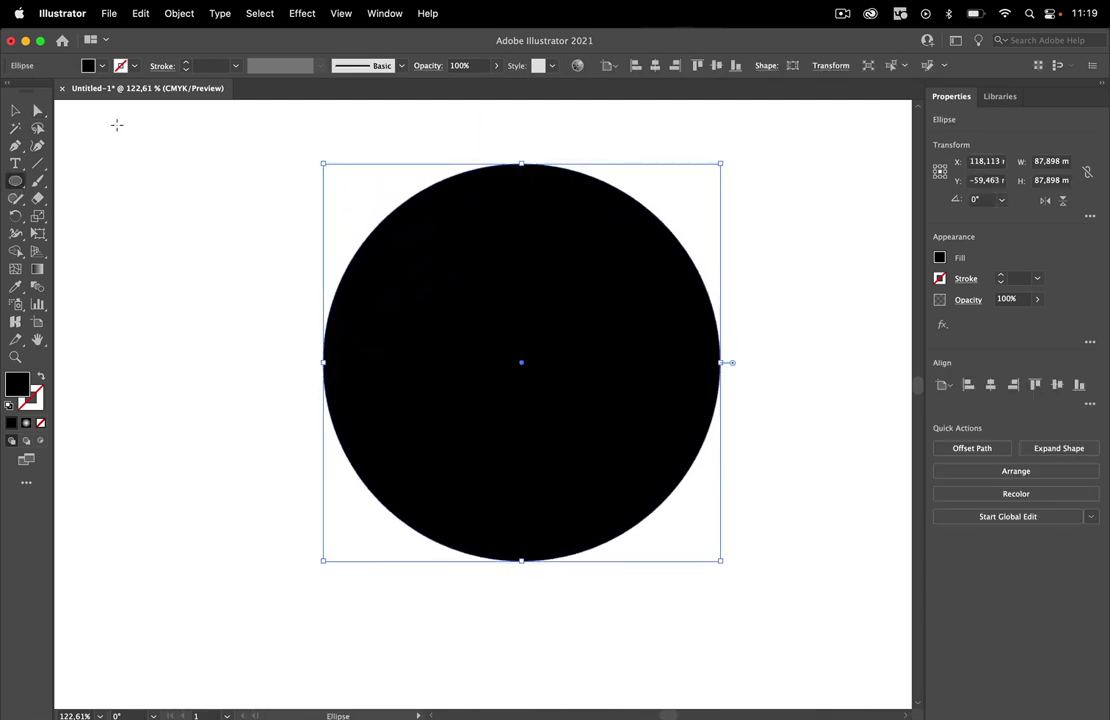
left_click(15, 110)
left_click(121, 200)
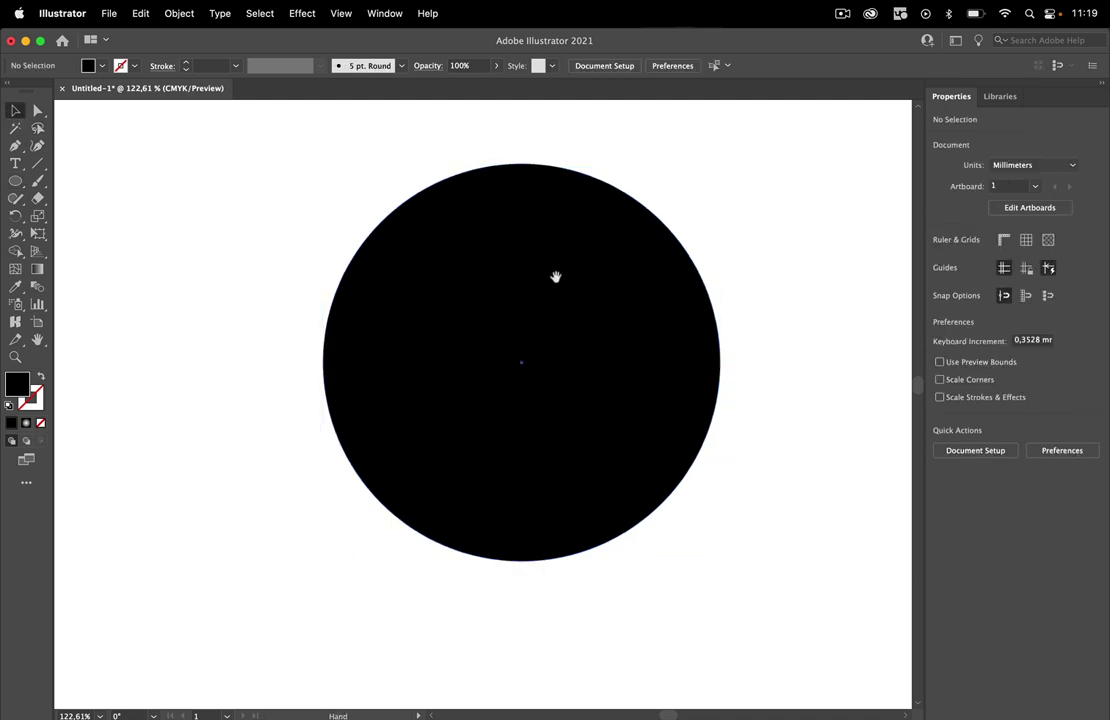
left_click_drag(556, 276, 468, 300)
left_click(520, 330)
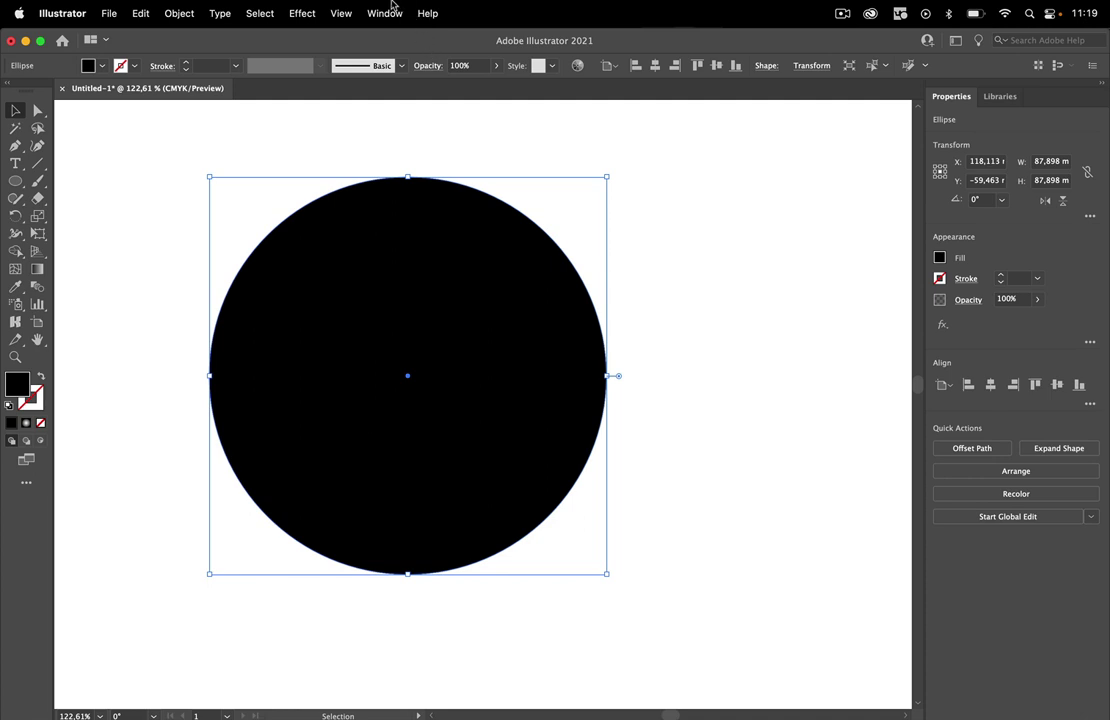
Step: Apply a white-to-black gradient to the circle from the Gradient panel, with Type set to Radial
left_click(390, 12)
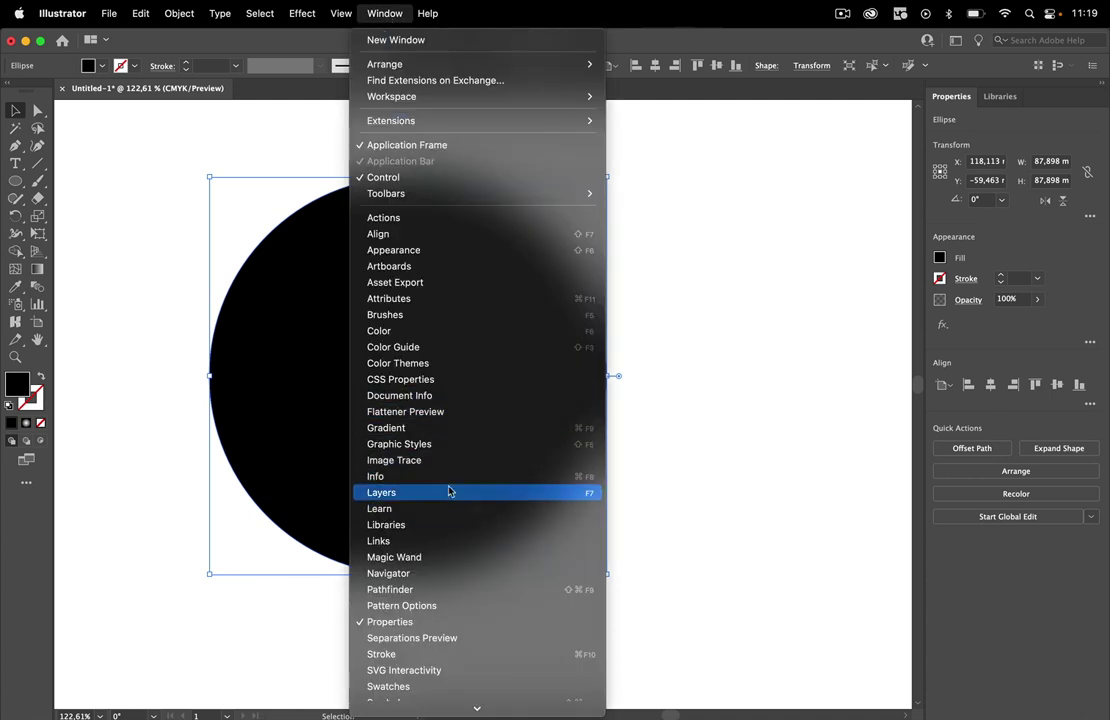
left_click(455, 437)
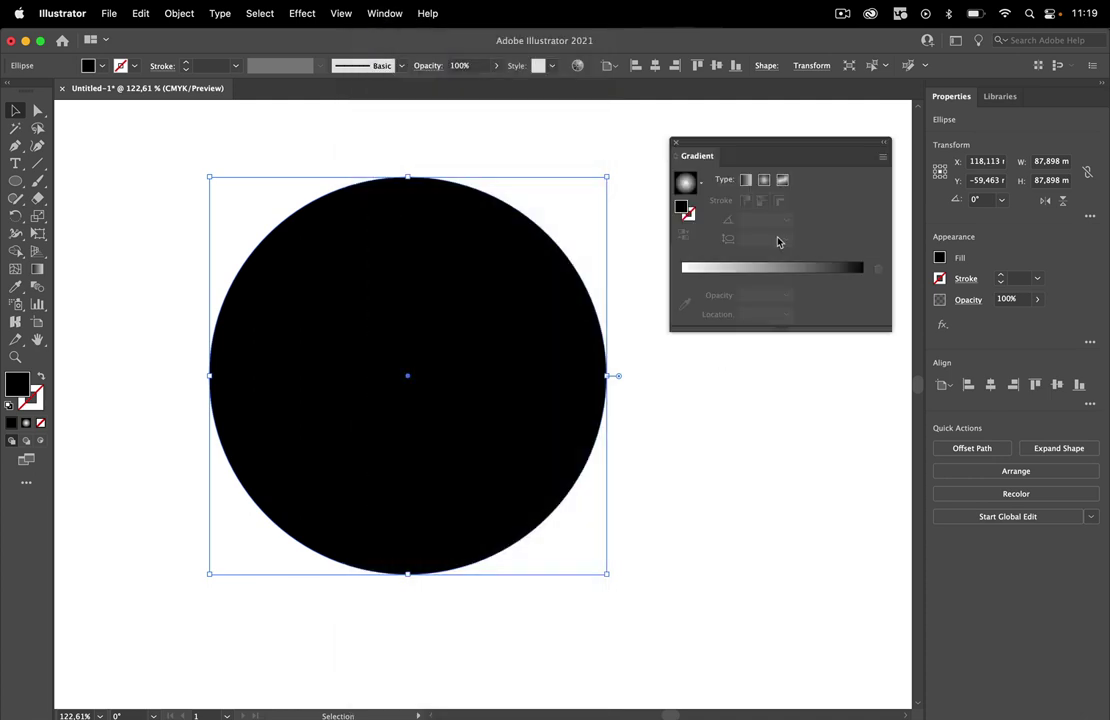
left_click_drag(756, 139, 712, 238)
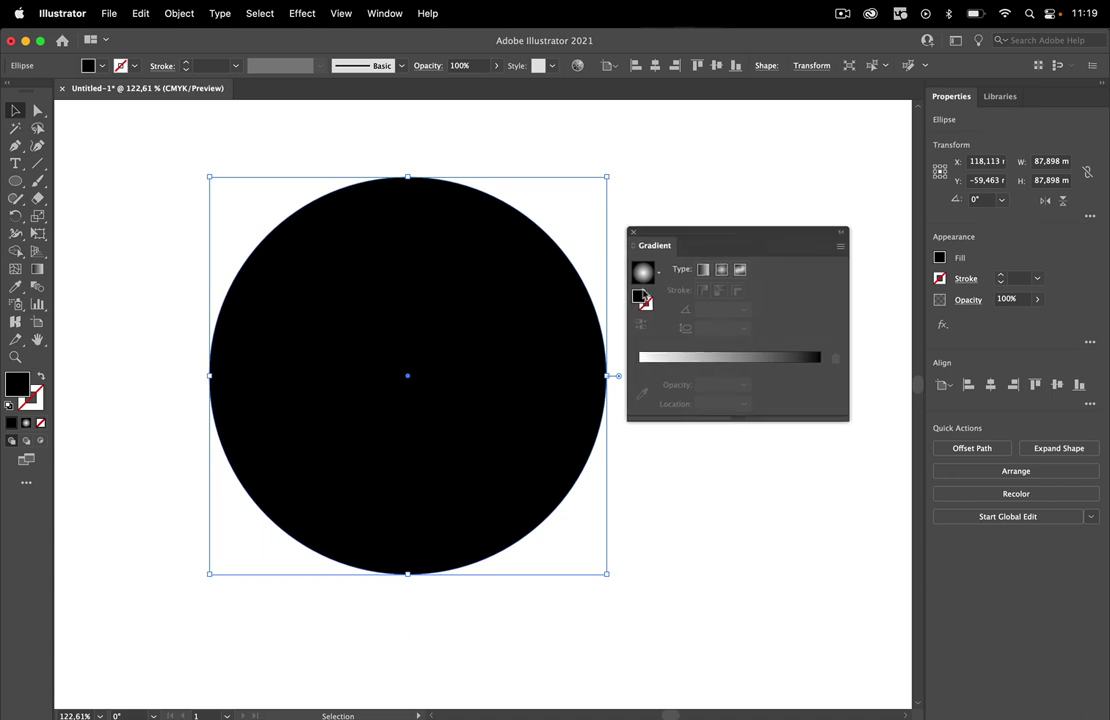
left_click(642, 276)
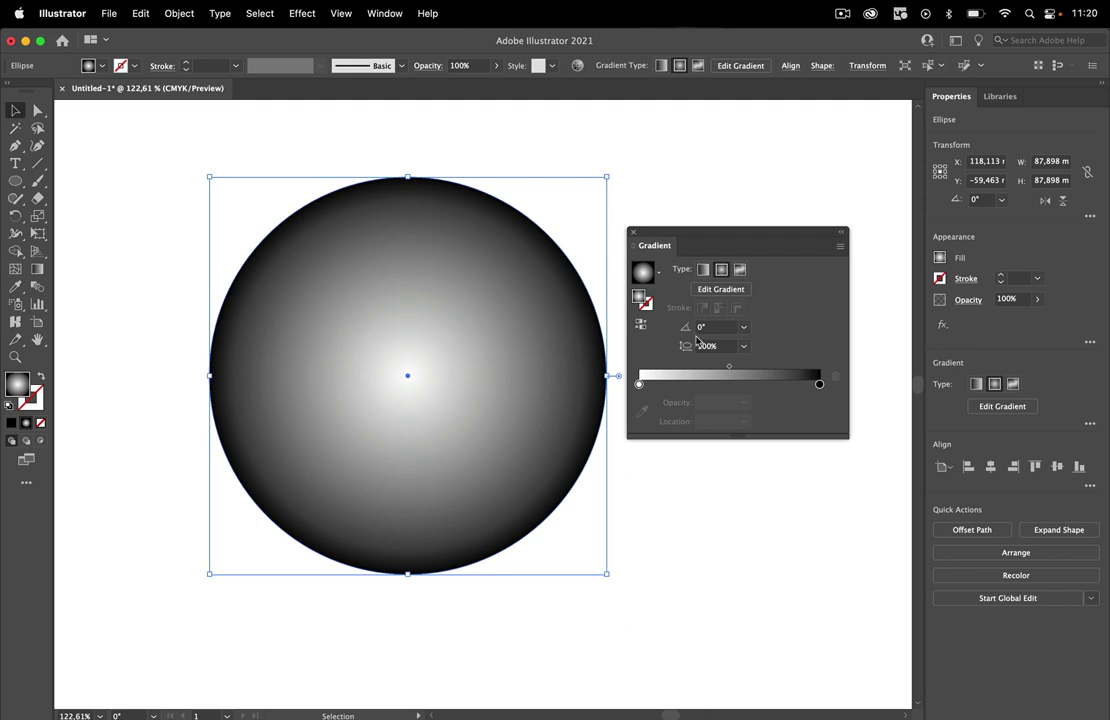
left_click(704, 270)
left_click(721, 270)
left_click_drag(748, 230, 810, 200)
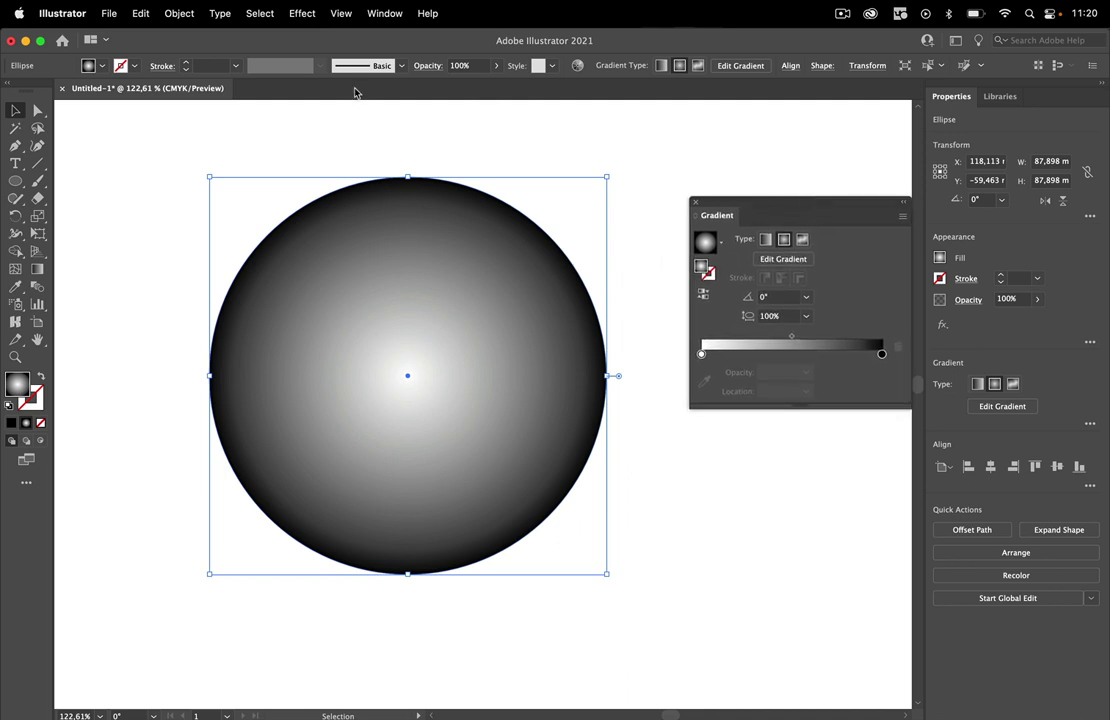
Step: Expand the circle's fill with the Gradient Mesh option, then close the Gradient panel
left_click(179, 13)
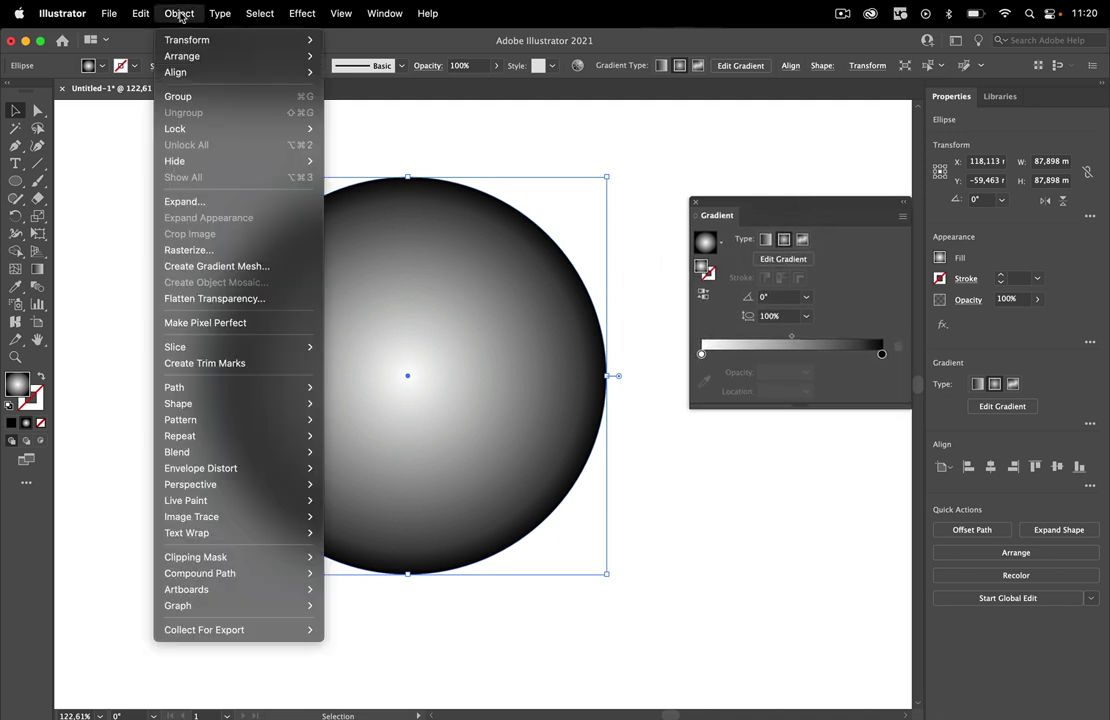
left_click(213, 203)
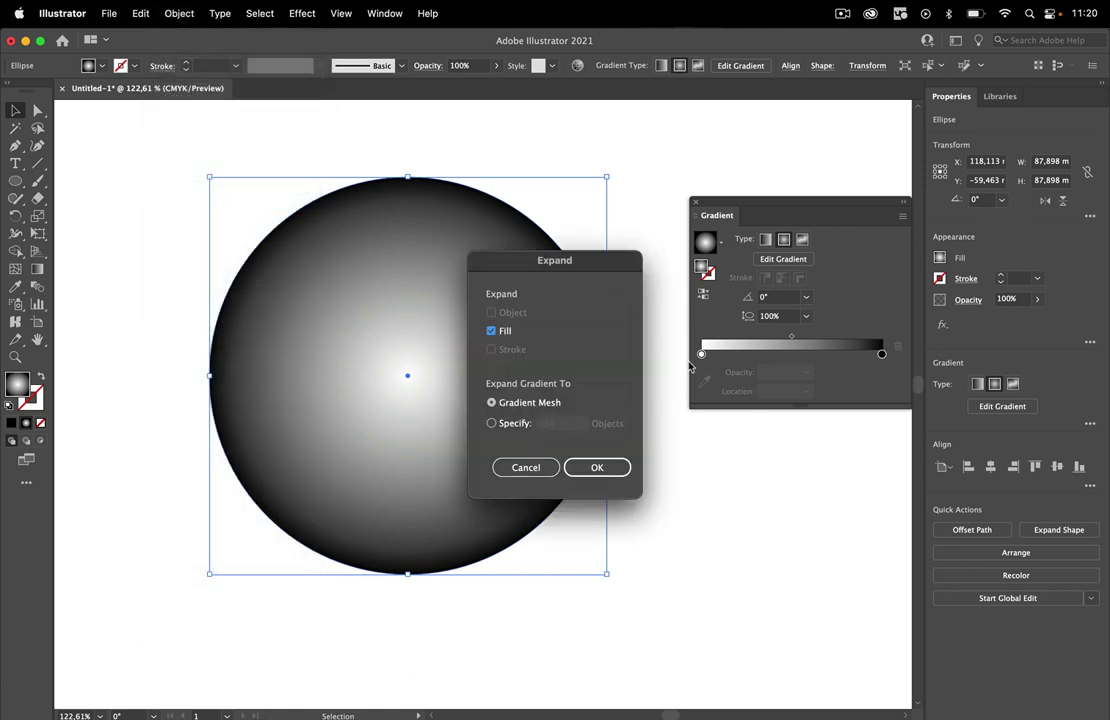
left_click(491, 424)
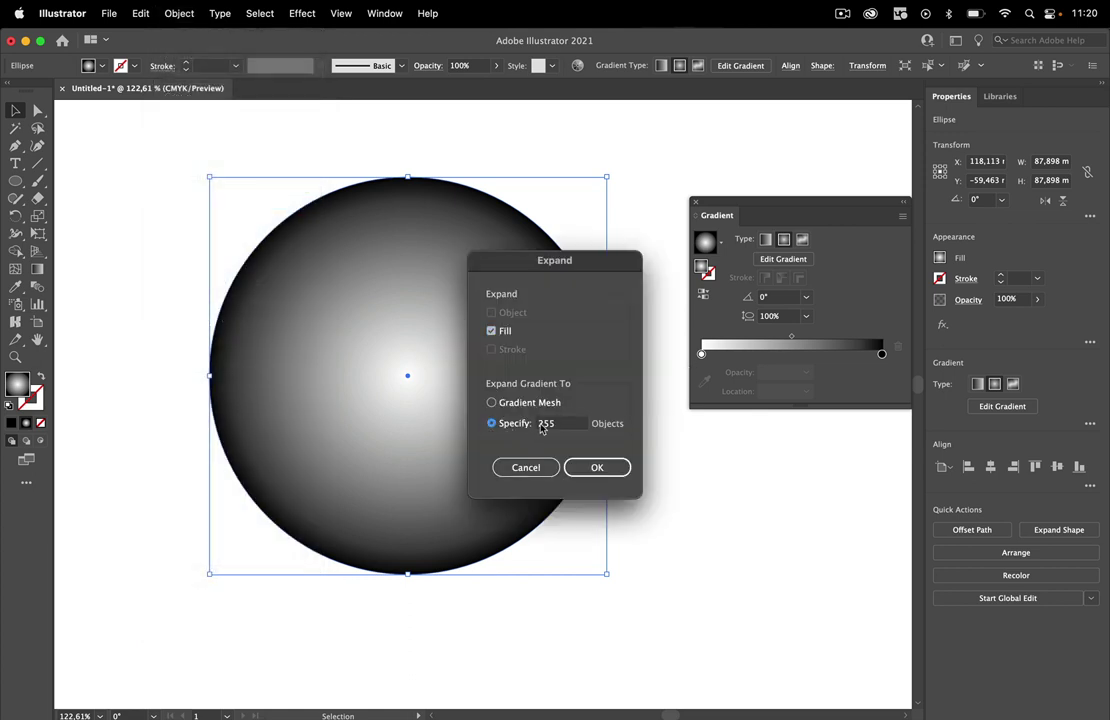
left_click(491, 402)
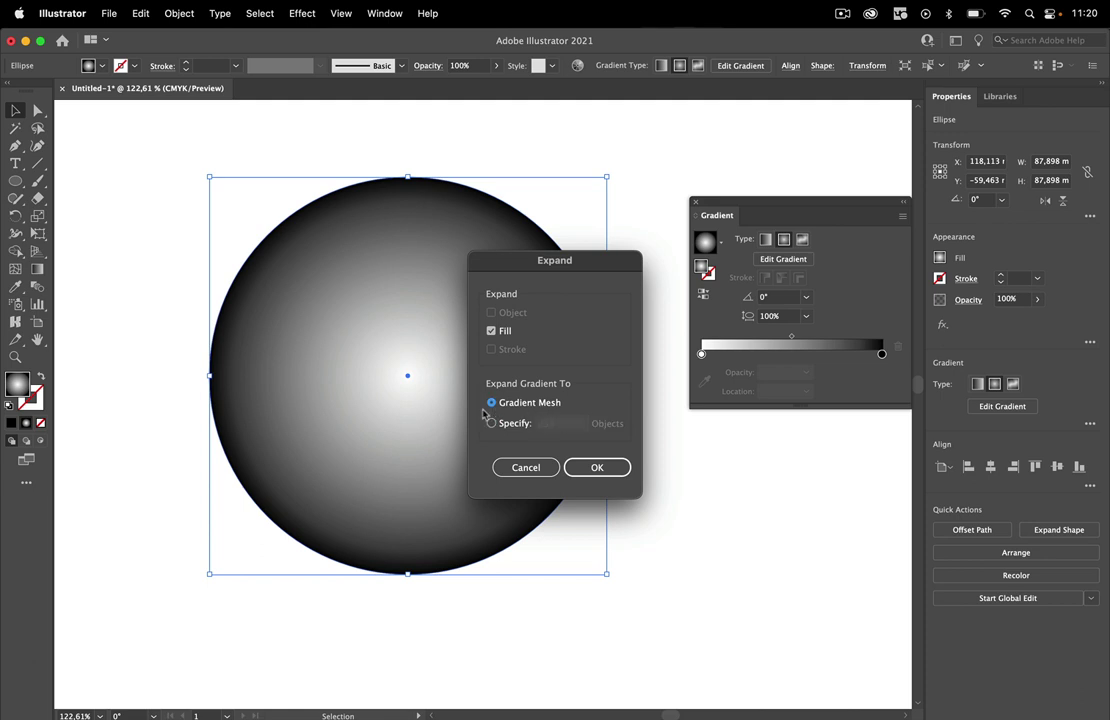
left_click(624, 470)
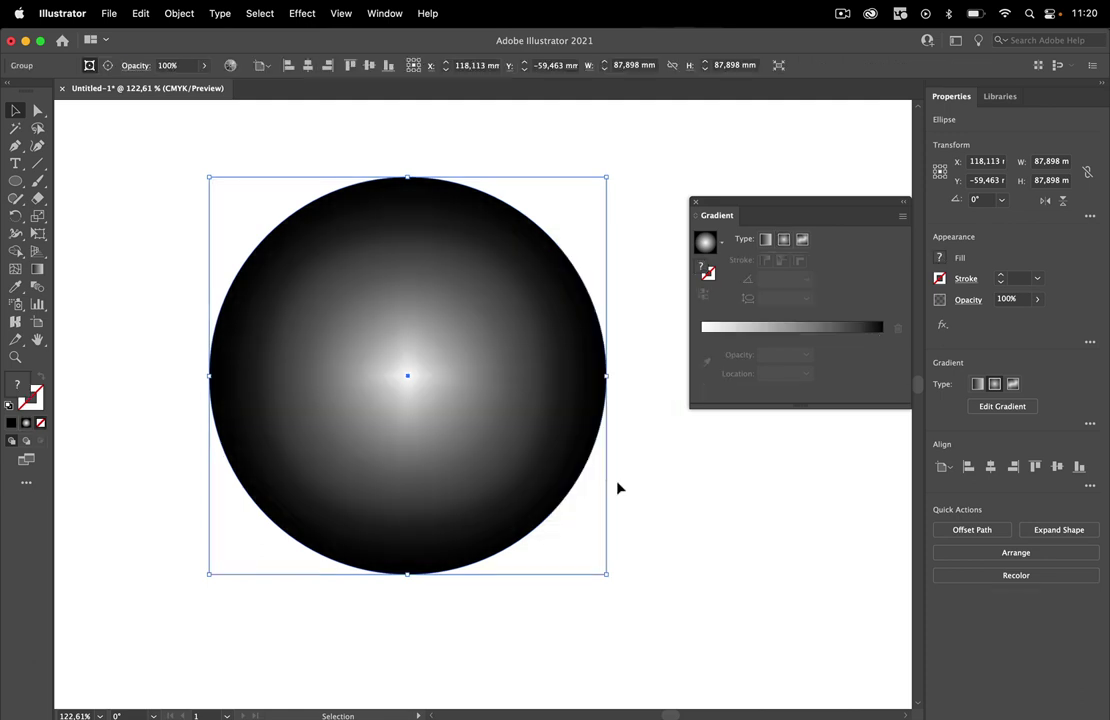
key("space")
left_click_drag(733, 470, 647, 474)
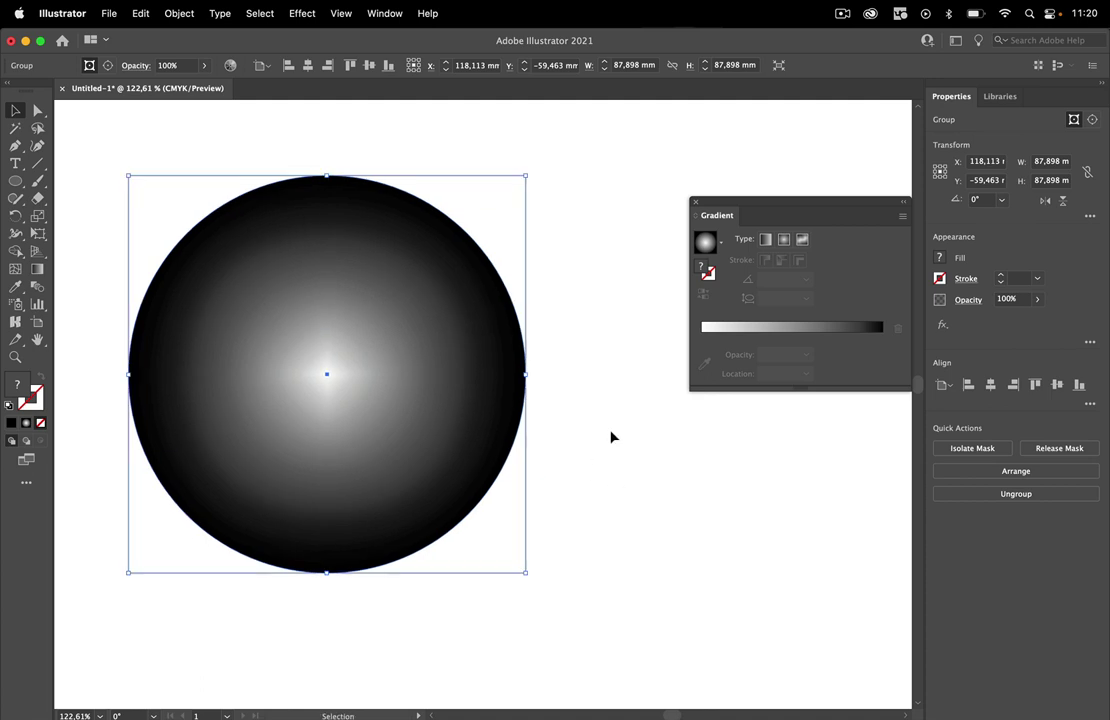
left_click(696, 202)
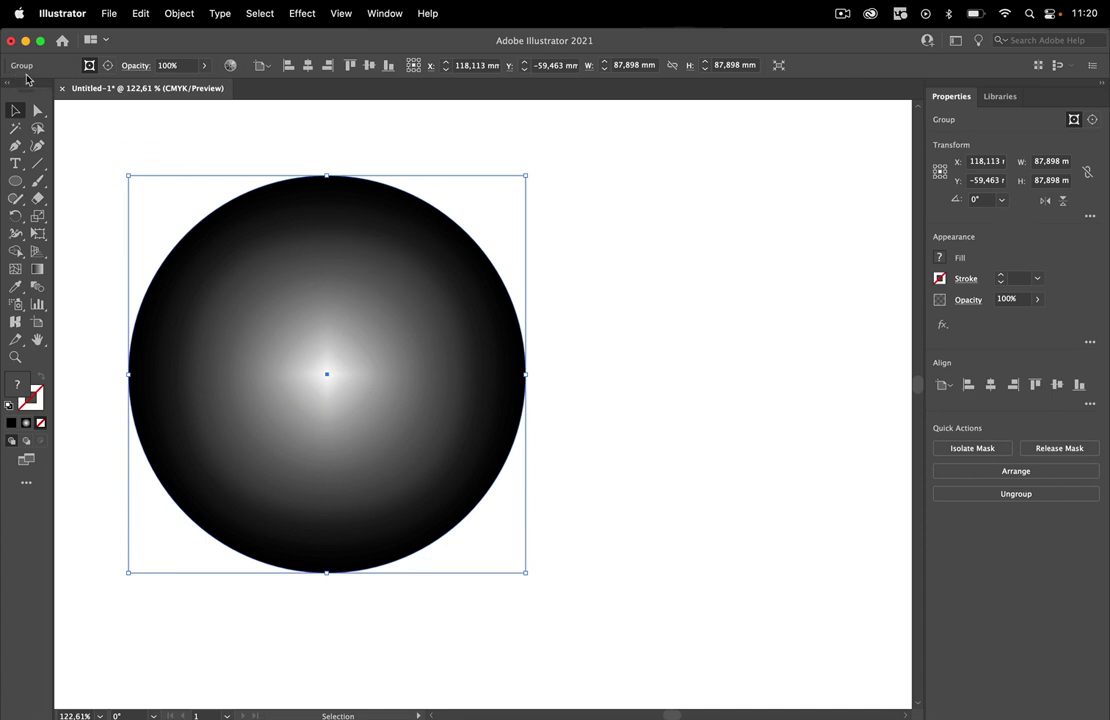
Step: Show the Layers panel and expand the Group and its Clip Group
left_click(385, 13)
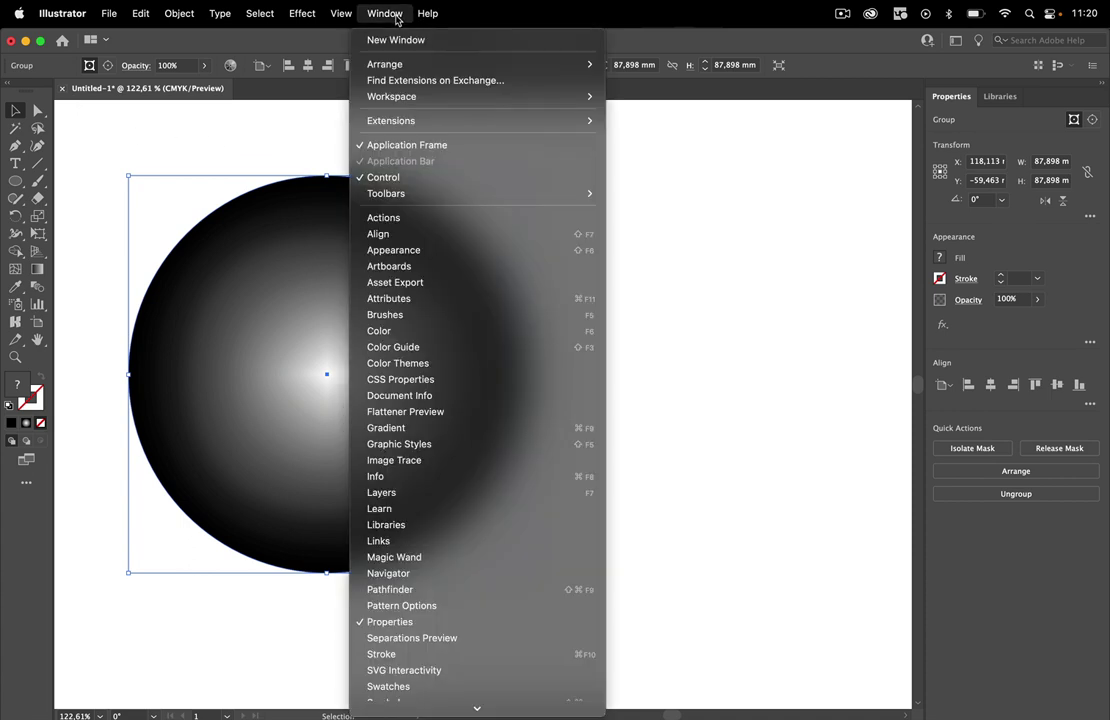
left_click(381, 492)
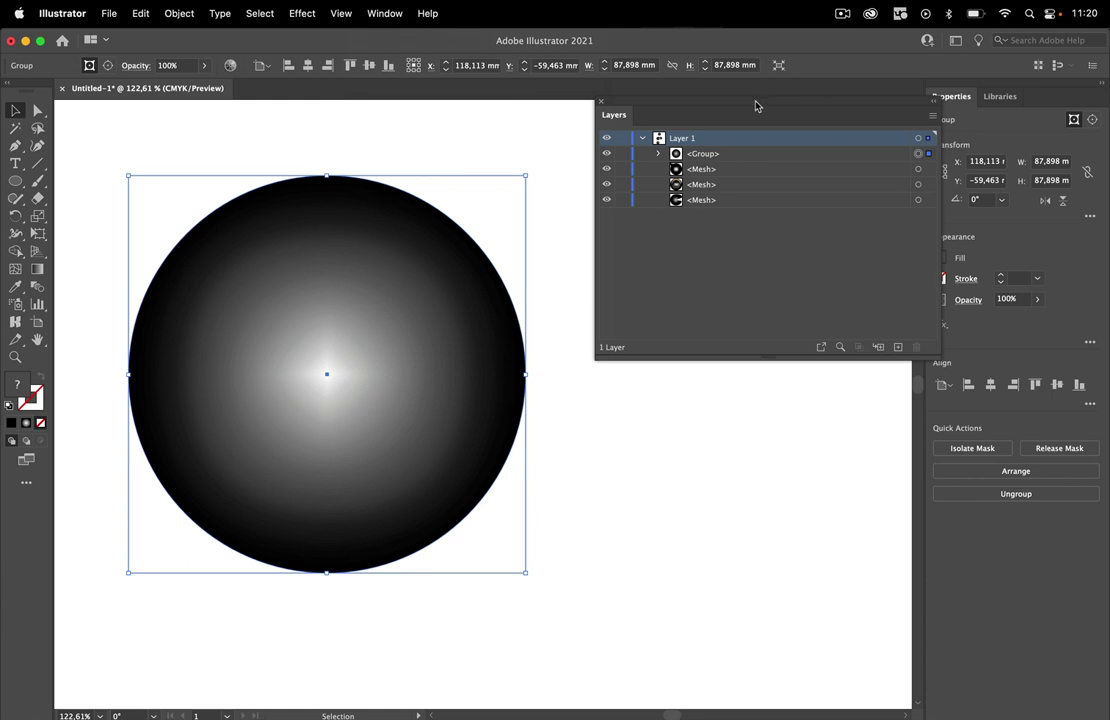
left_click_drag(756, 106, 687, 154)
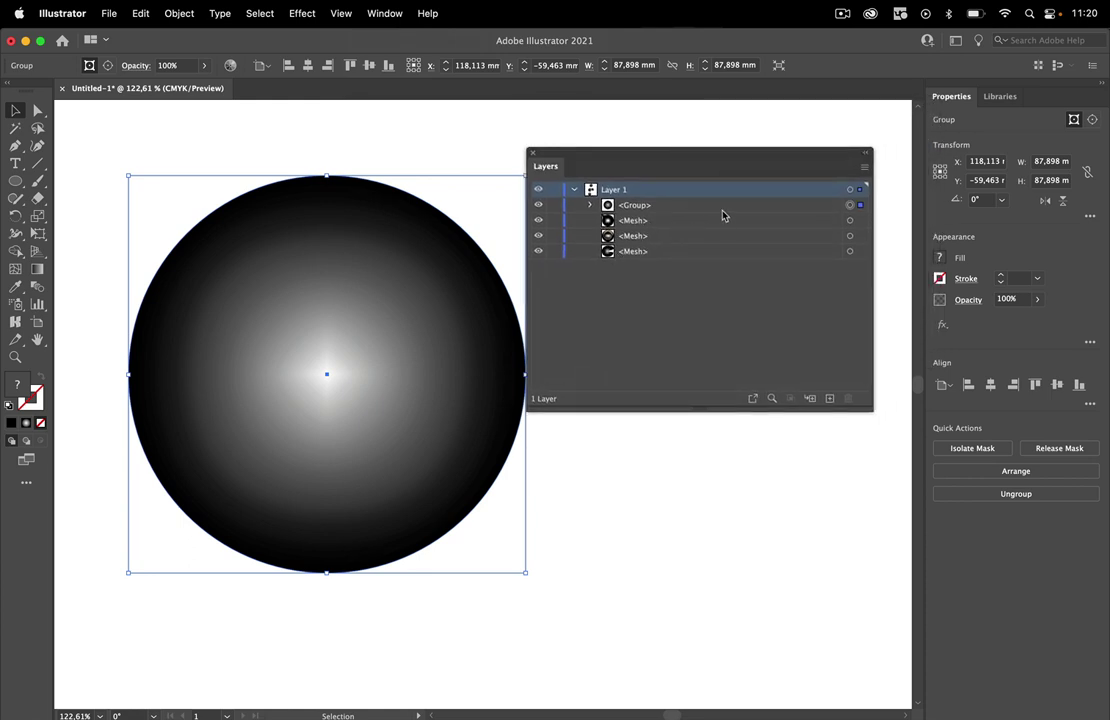
left_click(666, 207)
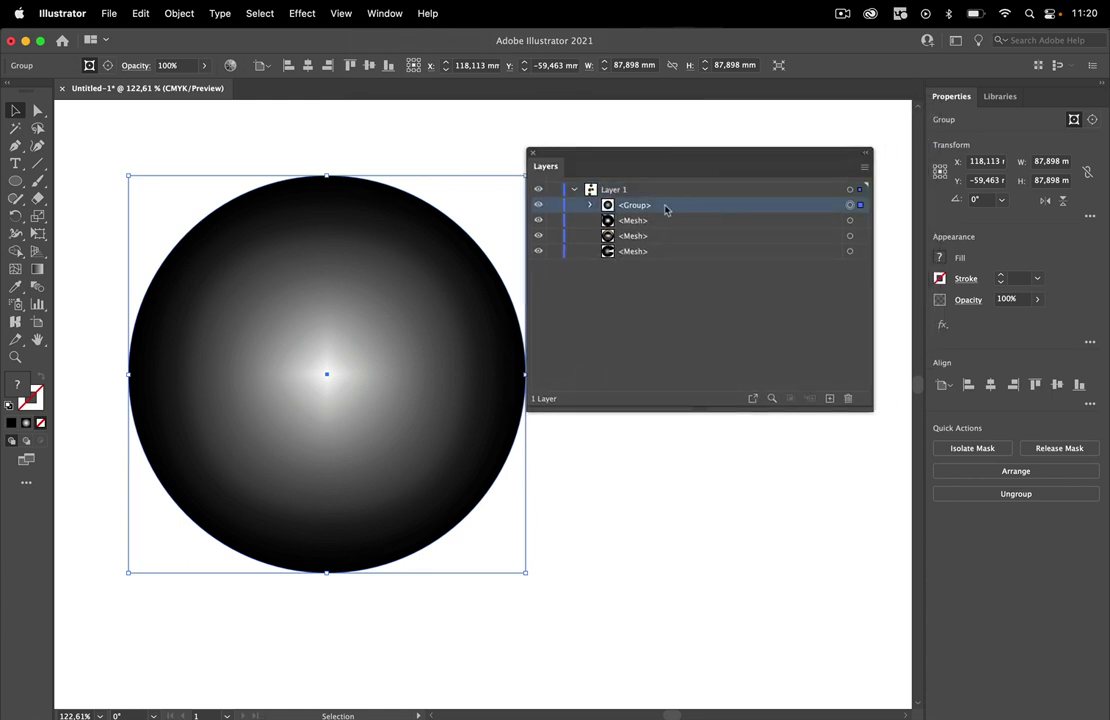
left_click(591, 205)
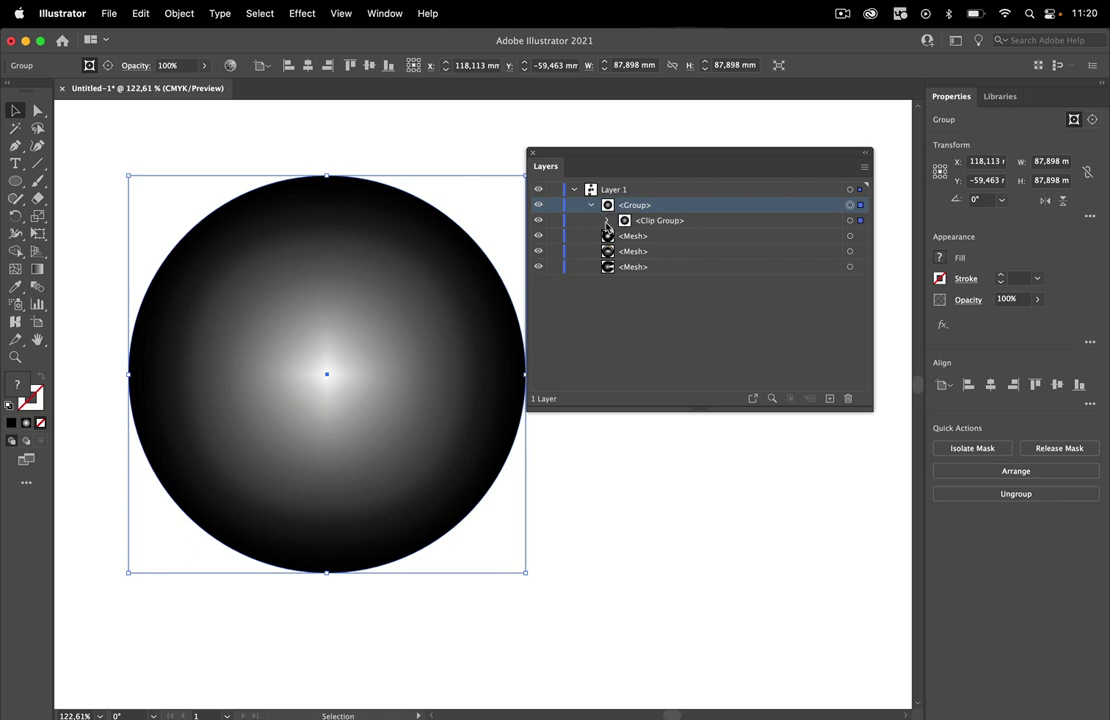
left_click(607, 220)
Step: Move the Mesh out to Layer 1 and delete the leftover Group with its clipping Ellipse
left_click(704, 256)
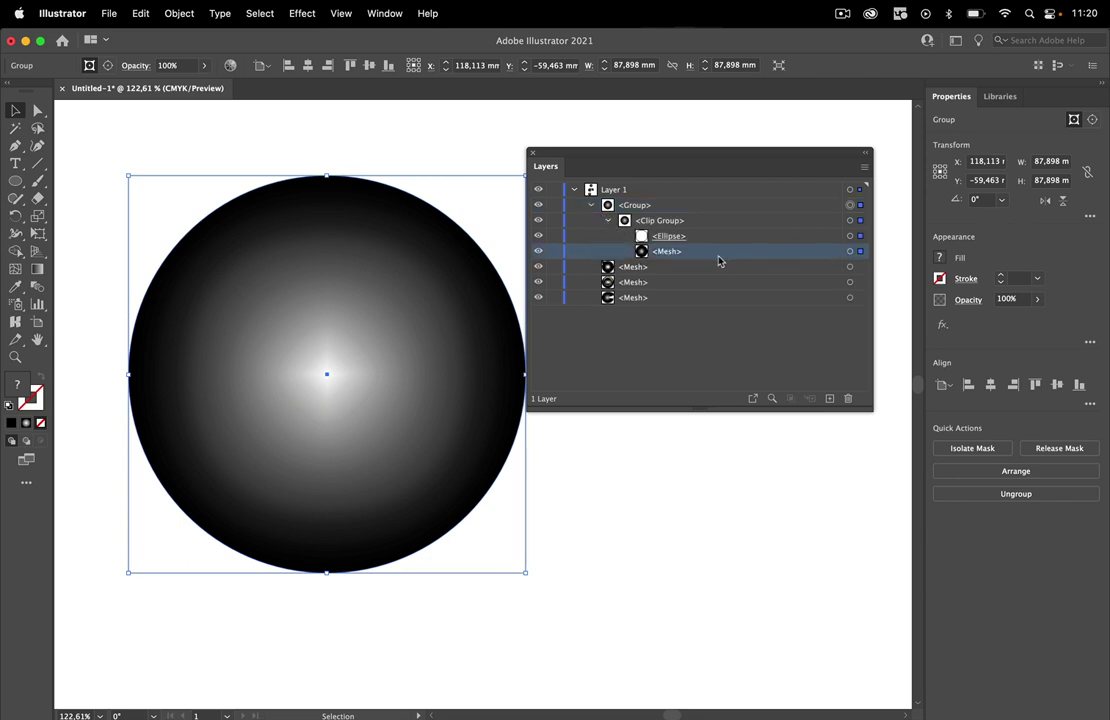
left_click_drag(711, 248, 681, 200)
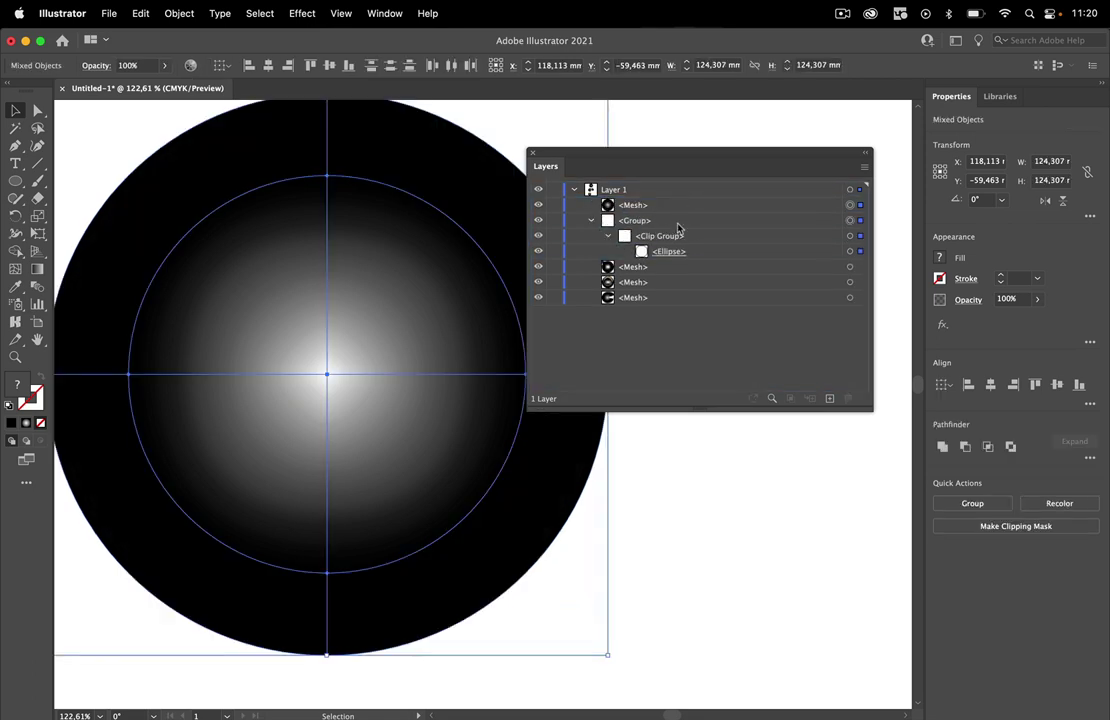
left_click(848, 398)
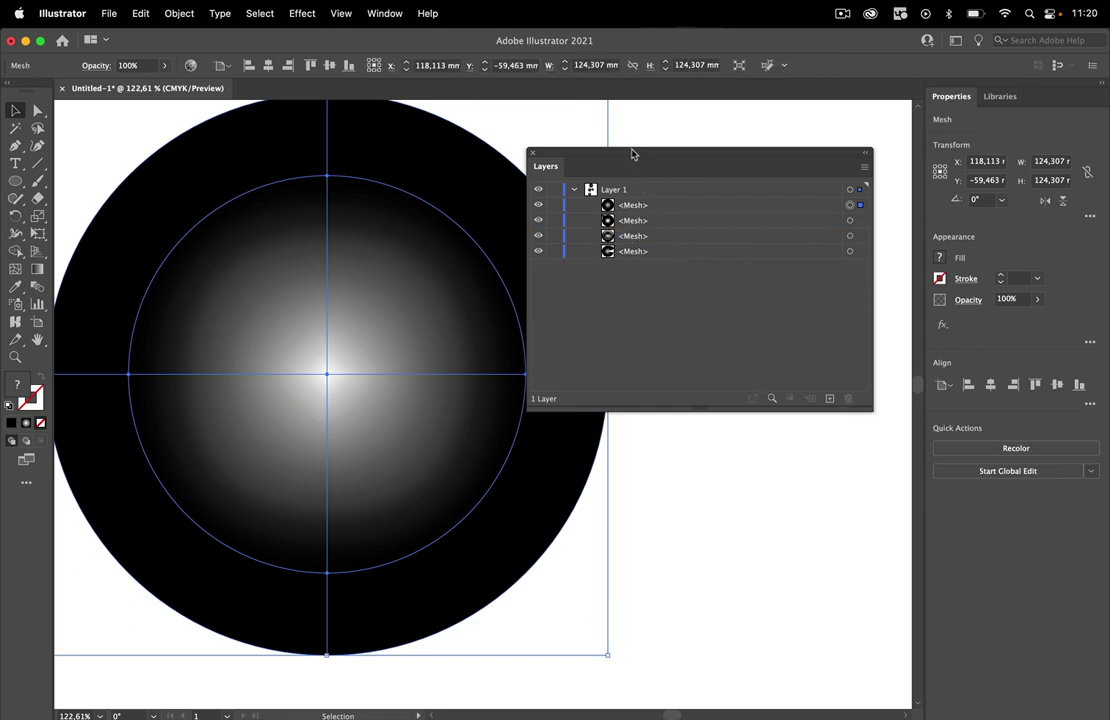
left_click_drag(632, 153, 795, 151)
key("space")
left_click_drag(364, 300, 570, 367)
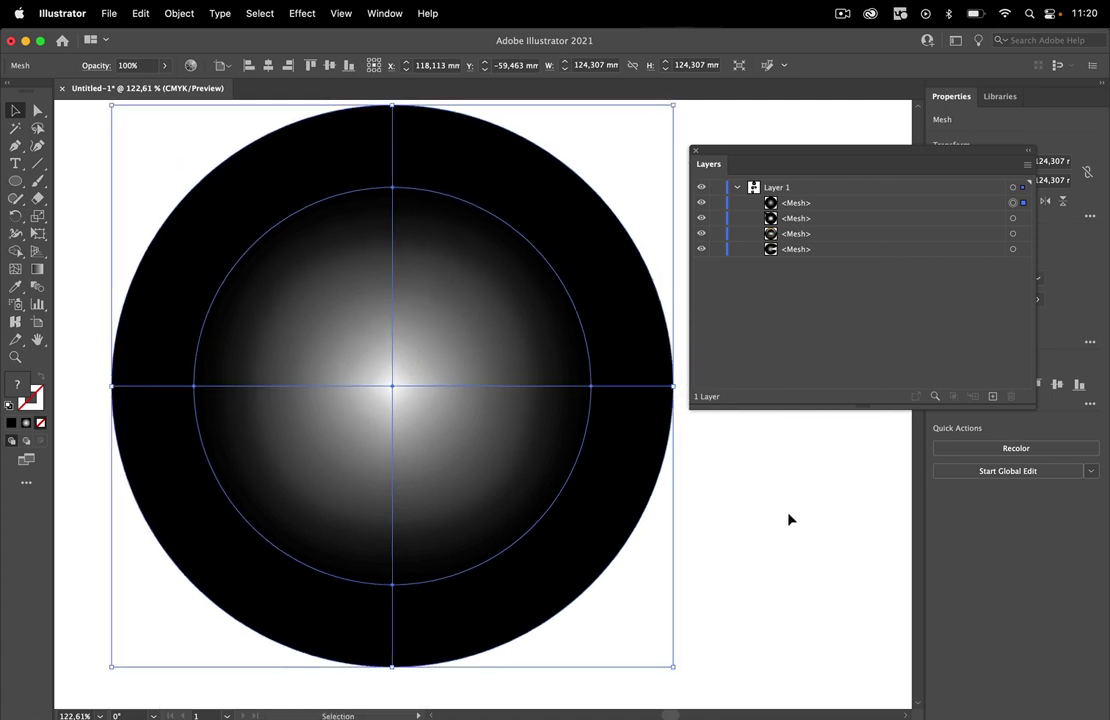